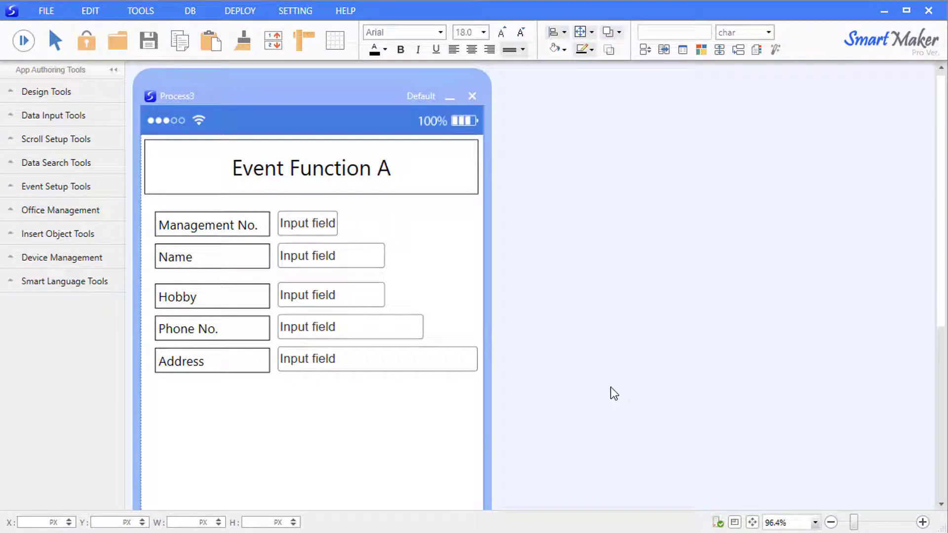
Step: Place an event button below the Address field and paste copies into two rows of four
{"action": "left_click", "coordinate": [82, 187]}
{"action": "left_click", "coordinate": [78, 209]}
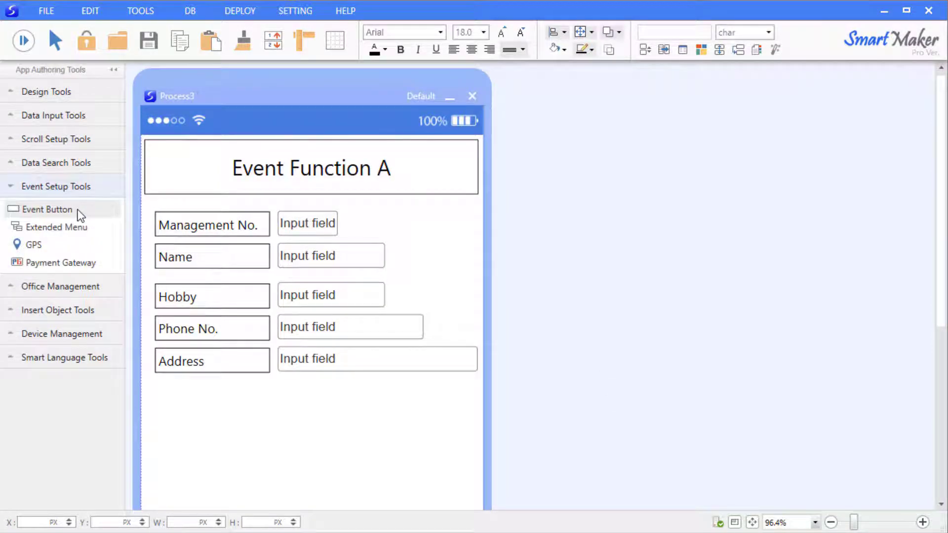
{"action": "left_click_drag", "start_coordinate": [79, 214], "coordinate": [194, 435]}
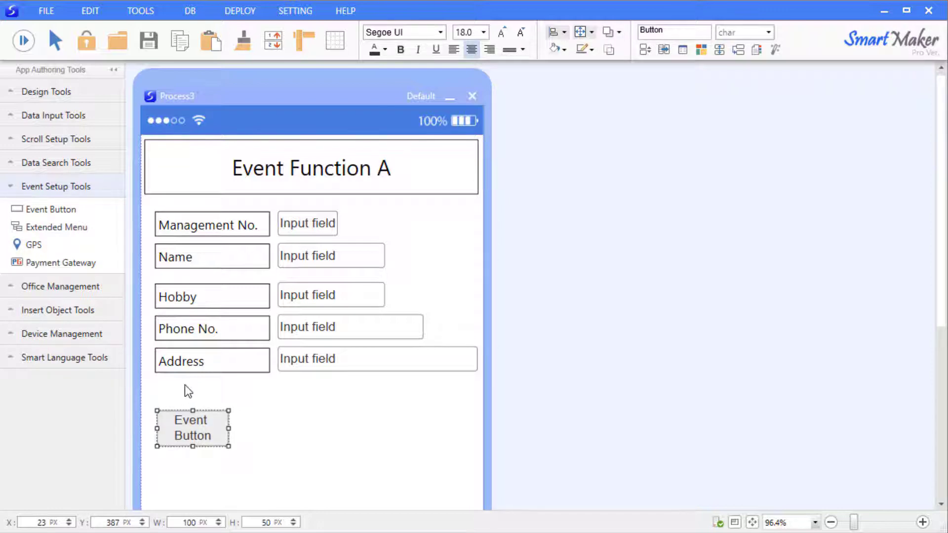
{"action": "key", "text": "ctrl+v"}
{"action": "key", "text": "ctrl+v"}
{"action": "key", "text": "ctrl+v"}
{"action": "key", "text": "ctrl+v"}
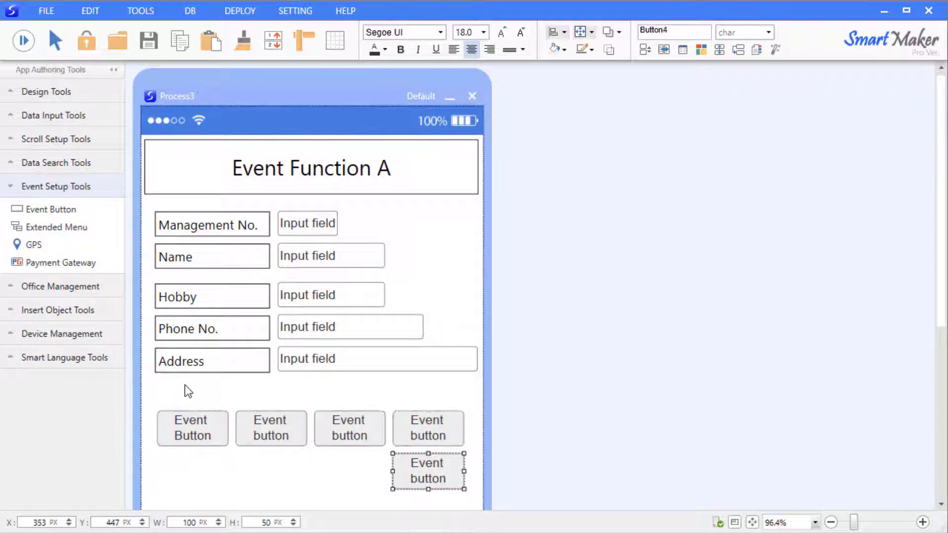
{"action": "key", "text": "ctrl+v"}
{"action": "key", "text": "ctrl+v"}
{"action": "key", "text": "ctrl+v"}
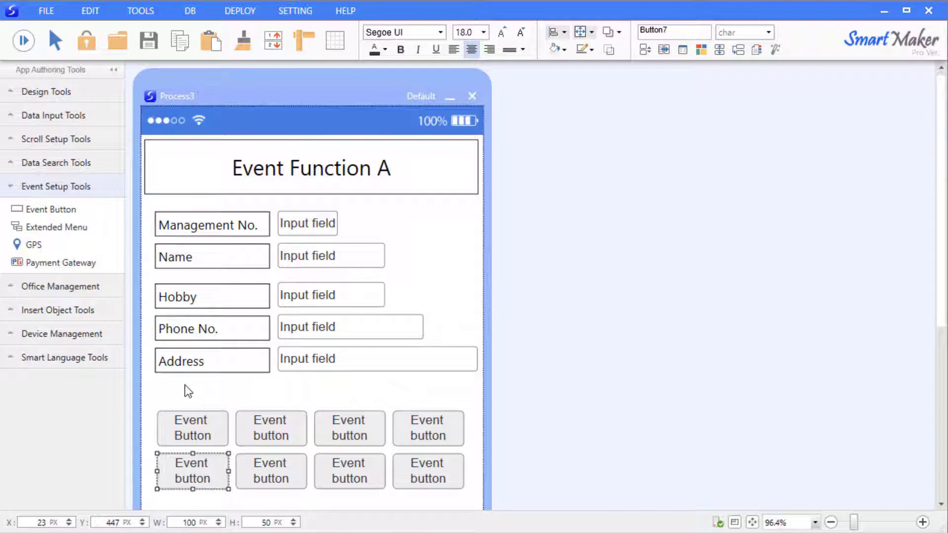
{"action": "left_click", "coordinate": [187, 385]}
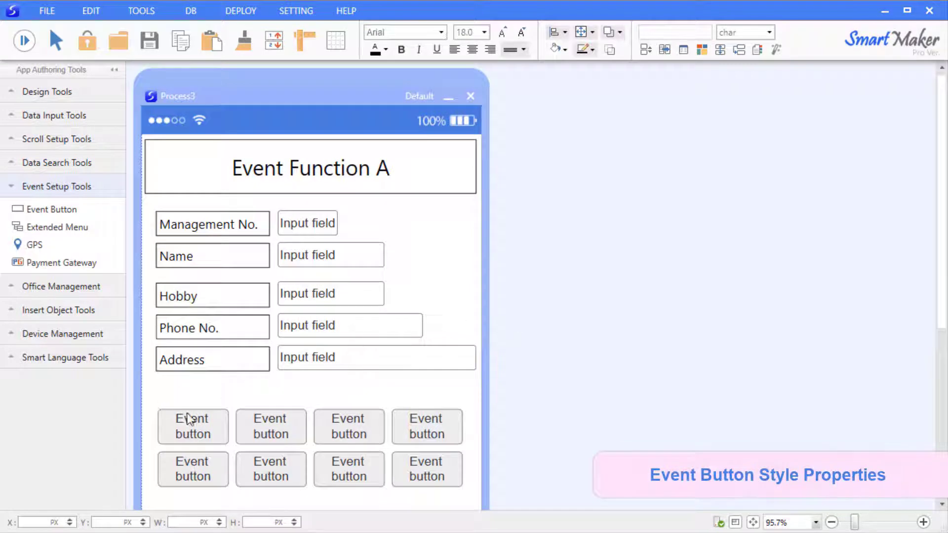
Step: Set the first event button's Select event to OK in its Style properties
{"action": "right_click", "coordinate": [189, 419]}
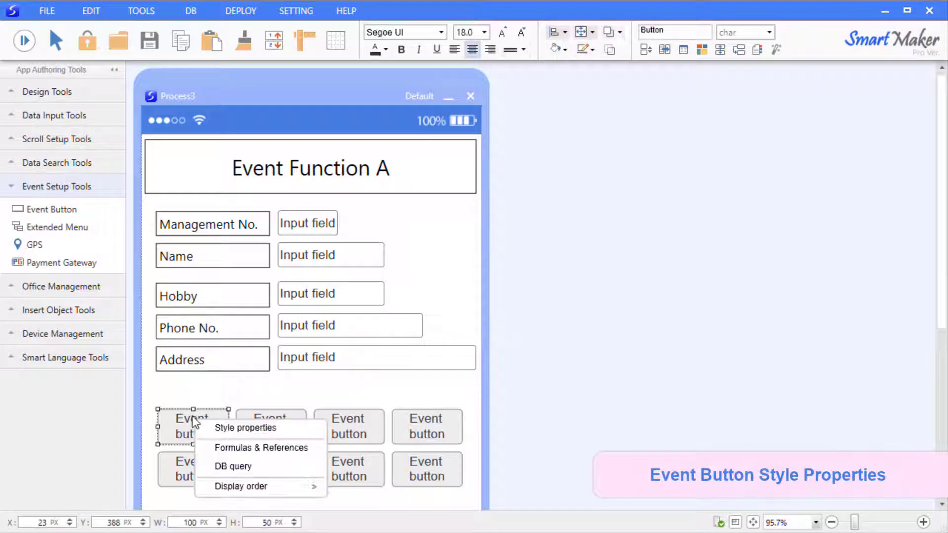
{"action": "left_click", "coordinate": [232, 426]}
{"action": "mouse_move", "coordinate": [388, 263]}
{"action": "left_mouse_down"}
{"action": "mouse_move", "coordinate": [447, 249]}
{"action": "mouse_move", "coordinate": [693, 116]}
{"action": "left_mouse_up"}
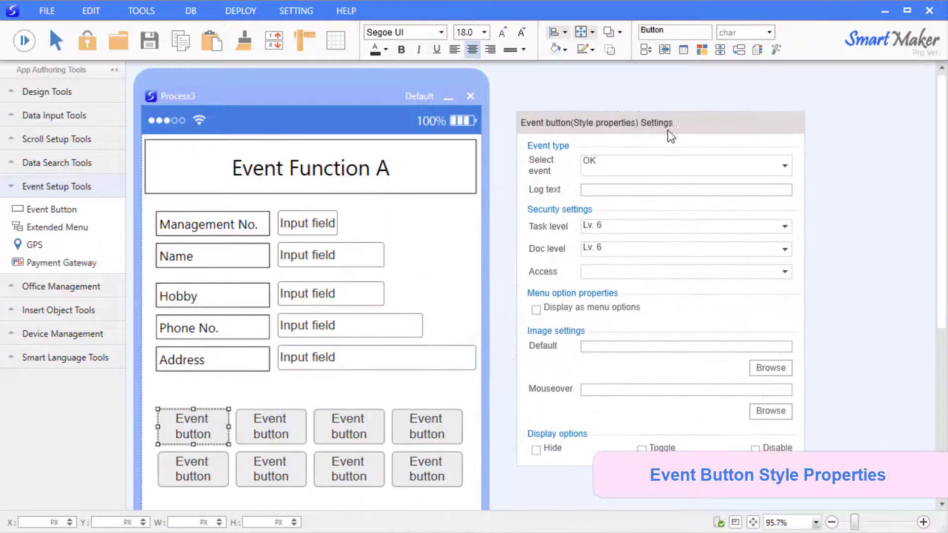
{"action": "left_click", "coordinate": [782, 171]}
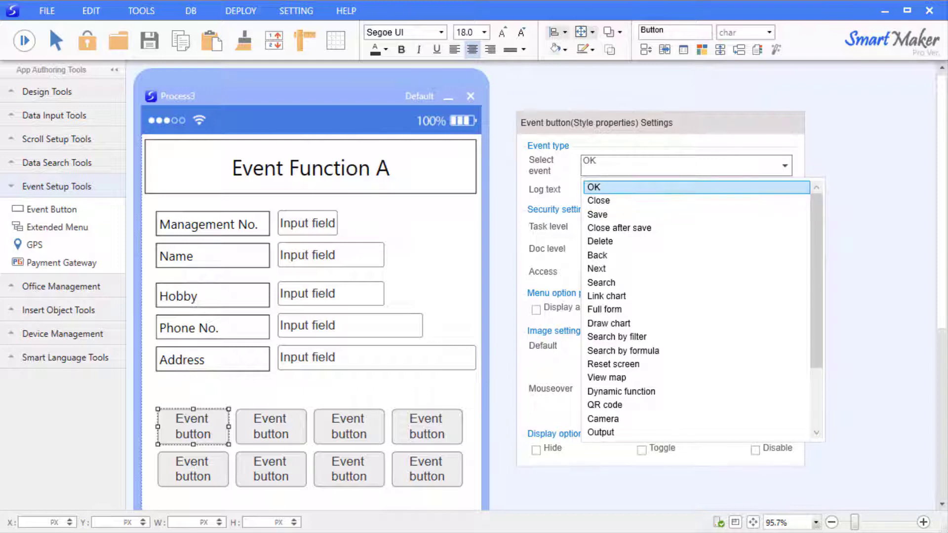
{"action": "key", "text": "Return"}
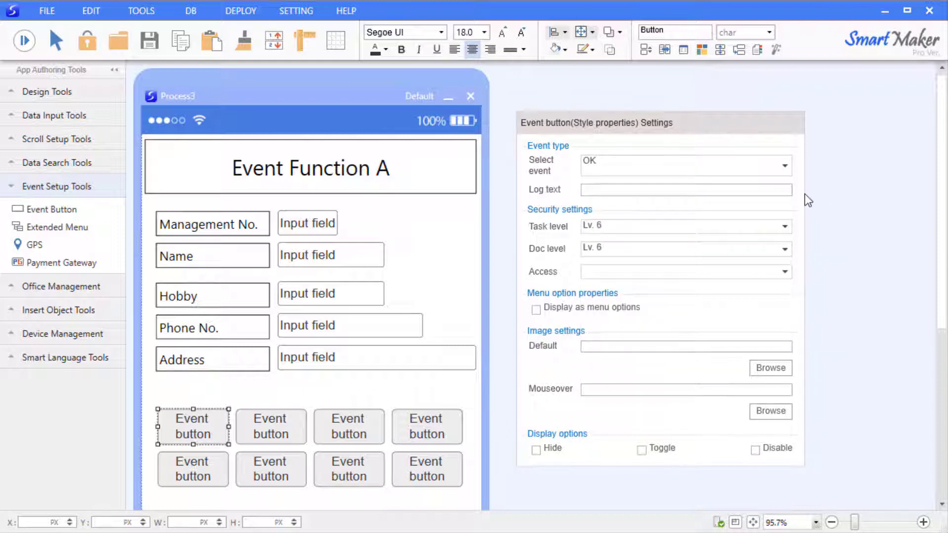
{"action": "left_click", "coordinate": [812, 207]}
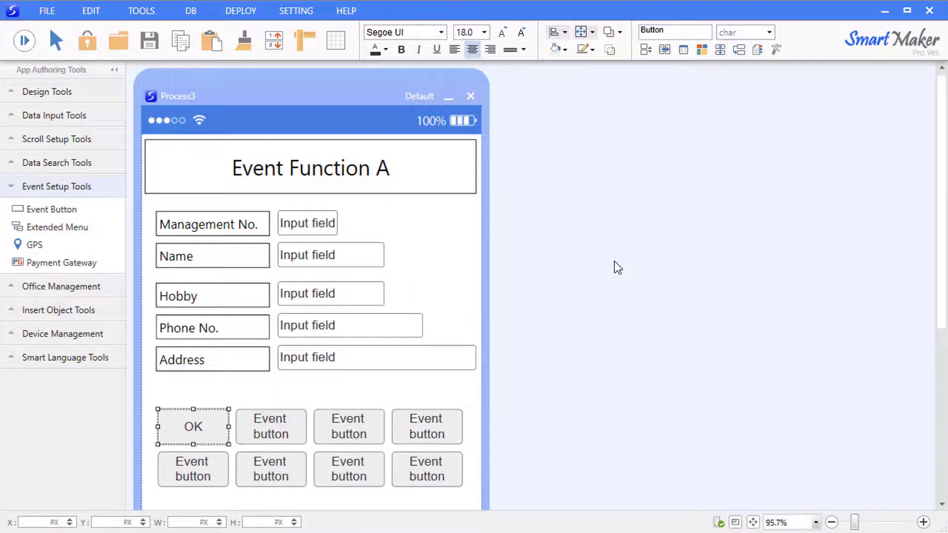
Step: Give the OK button default image next.png and mouseover image previous.png
{"action": "right_click", "coordinate": [204, 427]}
{"action": "left_click", "coordinate": [232, 431]}
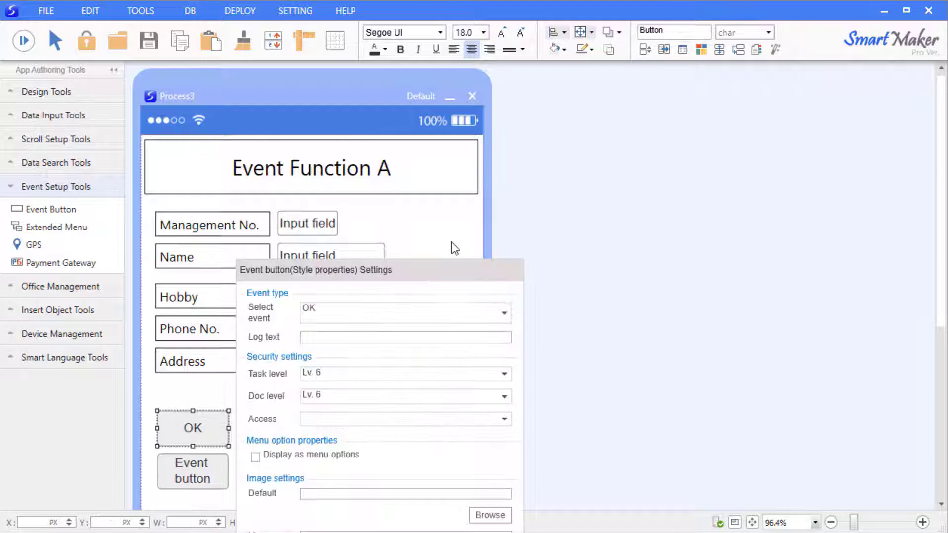
{"action": "left_click_drag", "start_coordinate": [430, 271], "coordinate": [716, 116]}
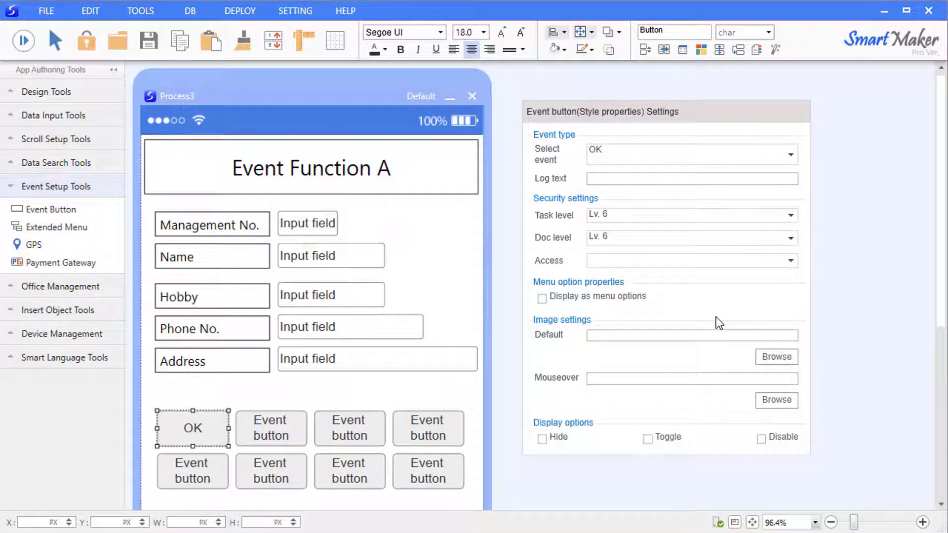
{"action": "left_click", "coordinate": [788, 364]}
{"action": "left_click", "coordinate": [431, 302]}
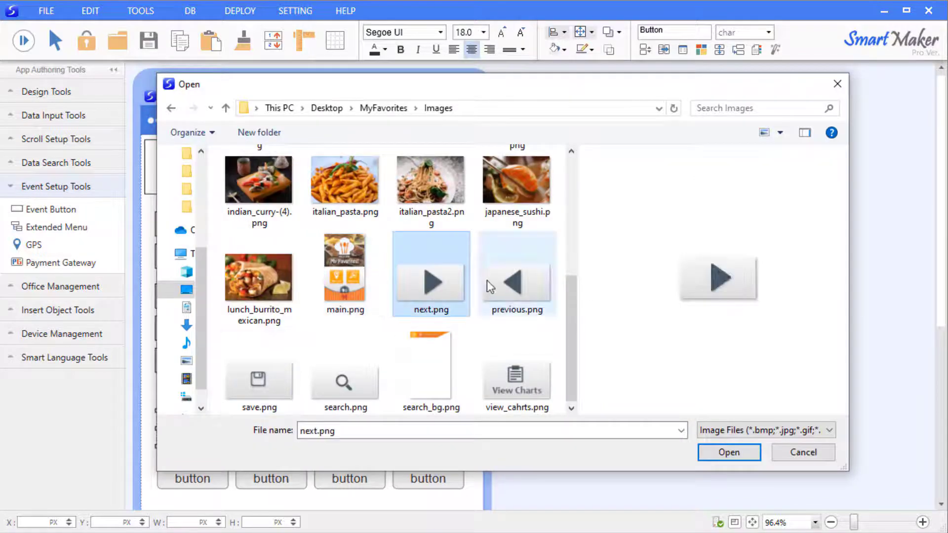
{"action": "double_click", "coordinate": [434, 286]}
{"action": "left_click", "coordinate": [773, 399]}
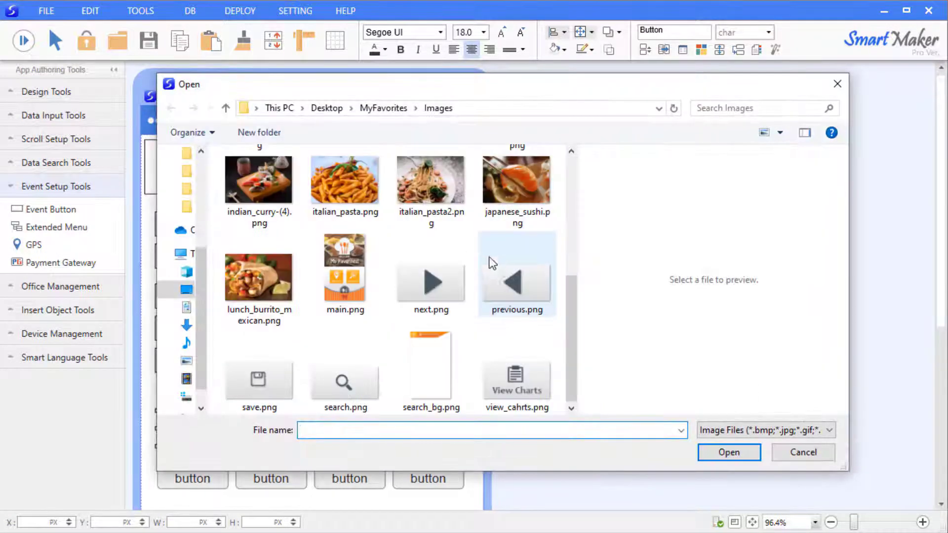
{"action": "left_click", "coordinate": [521, 286]}
{"action": "double_click", "coordinate": [519, 281]}
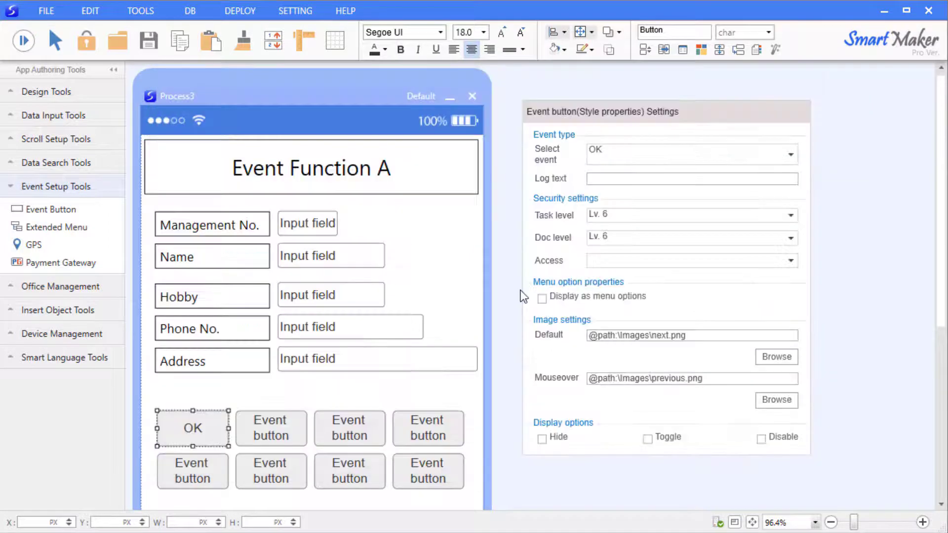
{"action": "left_click", "coordinate": [502, 298]}
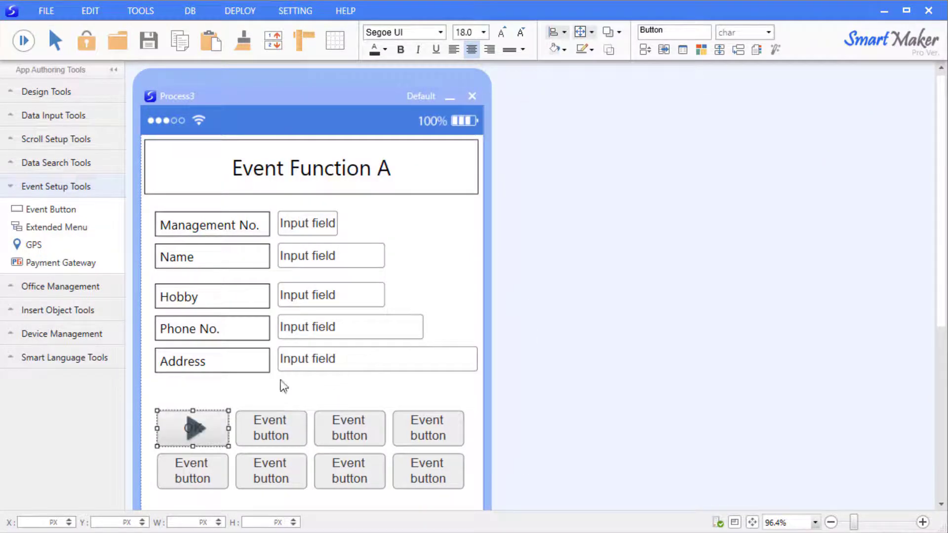
Step: Test-run the form, stop it, and open an event button's Formulas & References logic
{"action": "key", "text": "F5"}
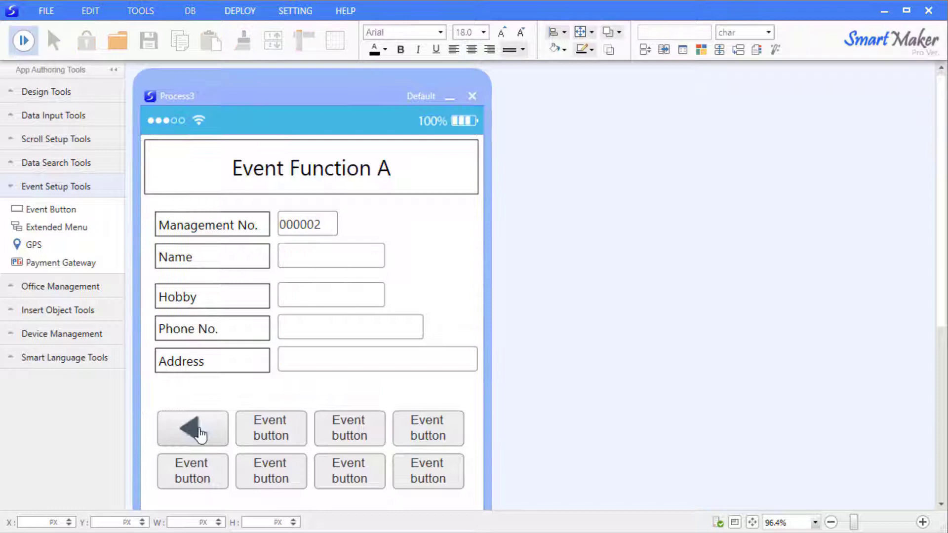
{"action": "key", "text": "Escape"}
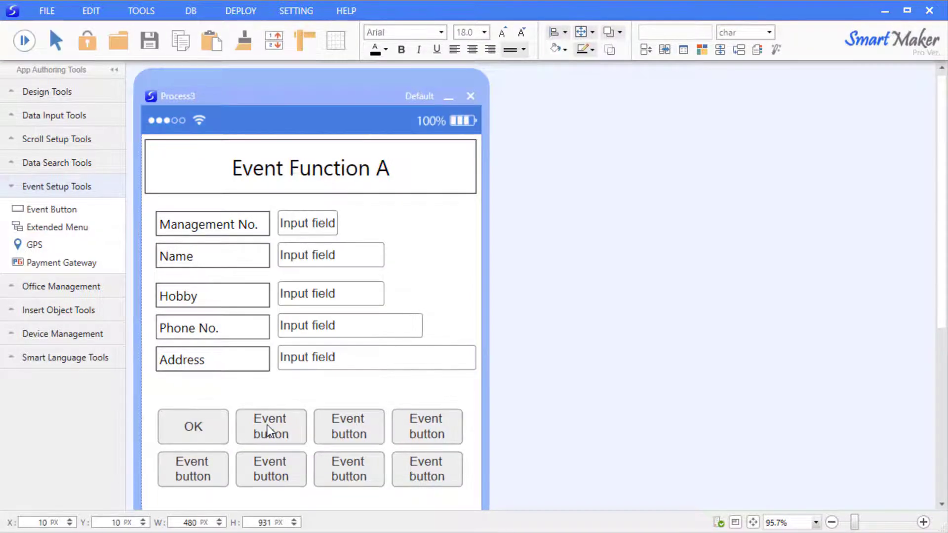
{"action": "right_click", "coordinate": [269, 429]}
{"action": "left_click", "coordinate": [299, 434]}
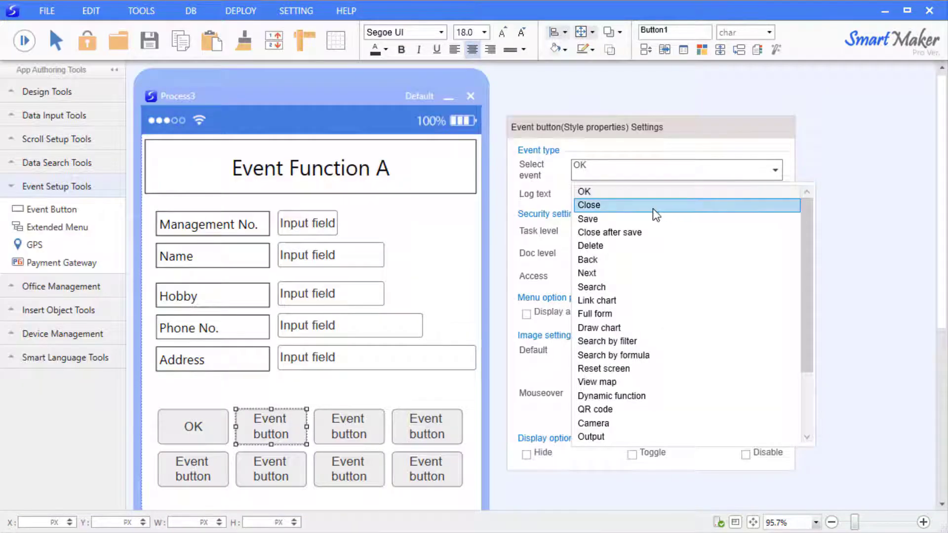
Step: Make the second button Close, then run the form and close it, answering the save prompt
{"action": "left_click", "coordinate": [653, 209]}
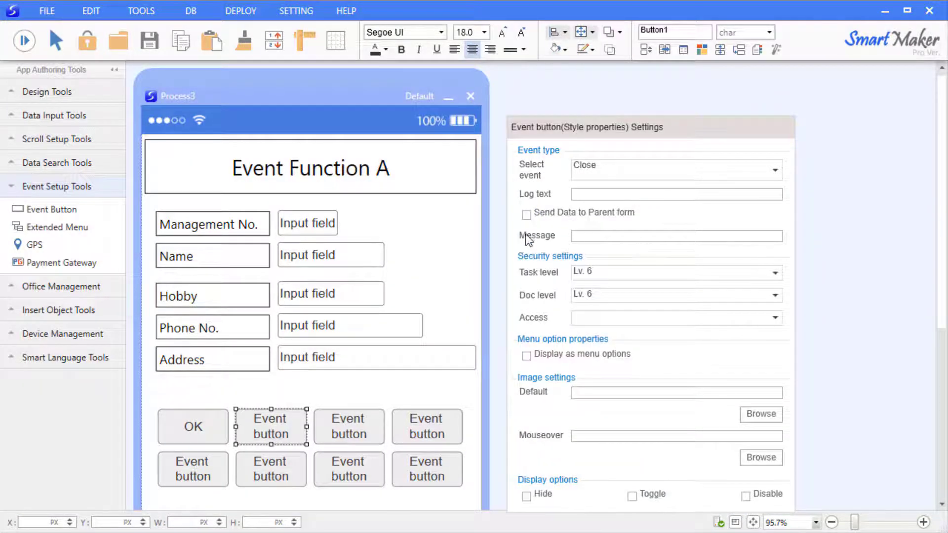
{"action": "left_click", "coordinate": [459, 260]}
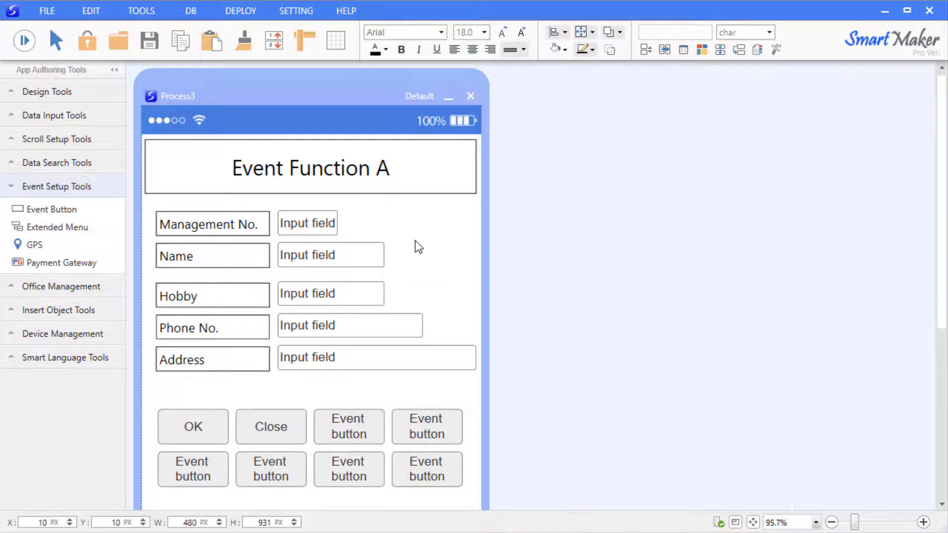
{"action": "left_click", "coordinate": [23, 43]}
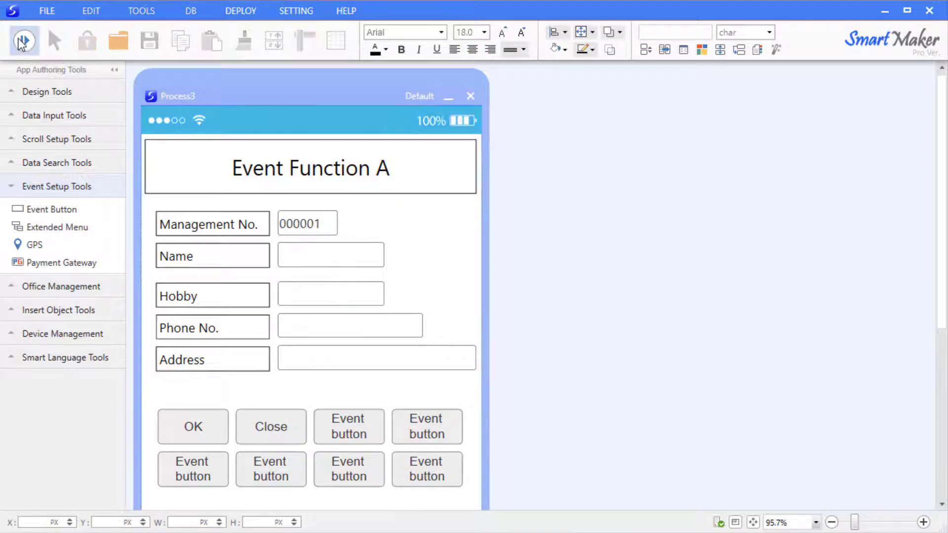
{"action": "left_click", "coordinate": [262, 427]}
{"action": "left_click", "coordinate": [414, 302]}
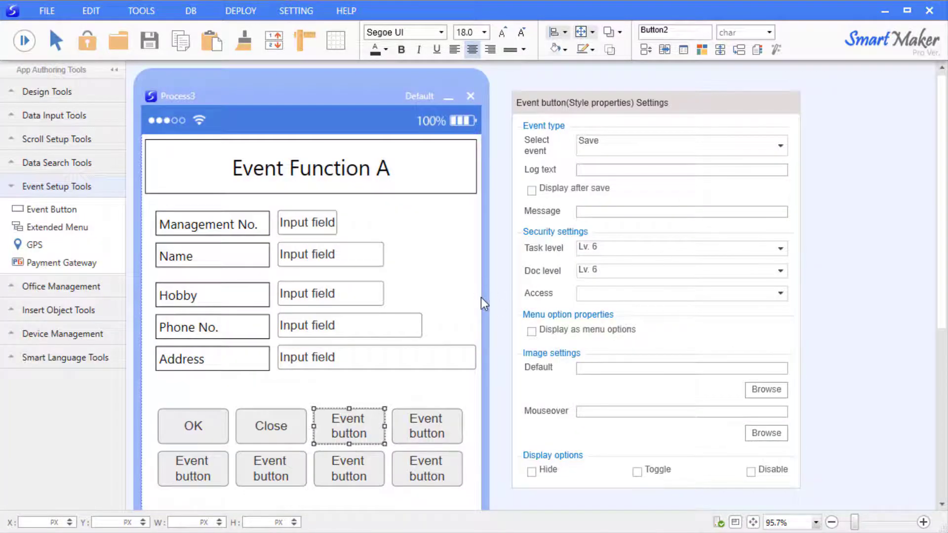
Step: Make the third button Save, then run the form, enter 'Kevin 92342' and save the record
{"action": "left_click", "coordinate": [454, 289]}
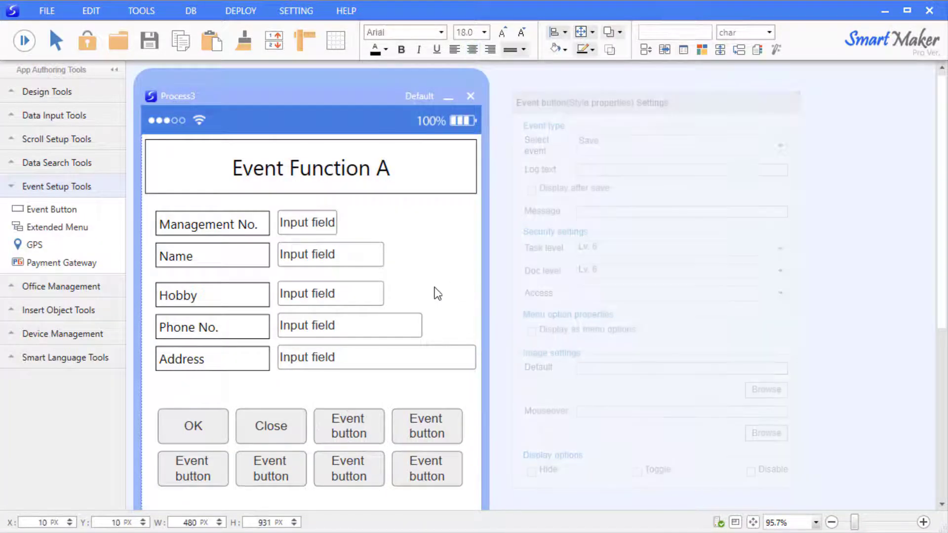
{"action": "left_click", "coordinate": [23, 42]}
{"action": "type", "text": "Ke"}
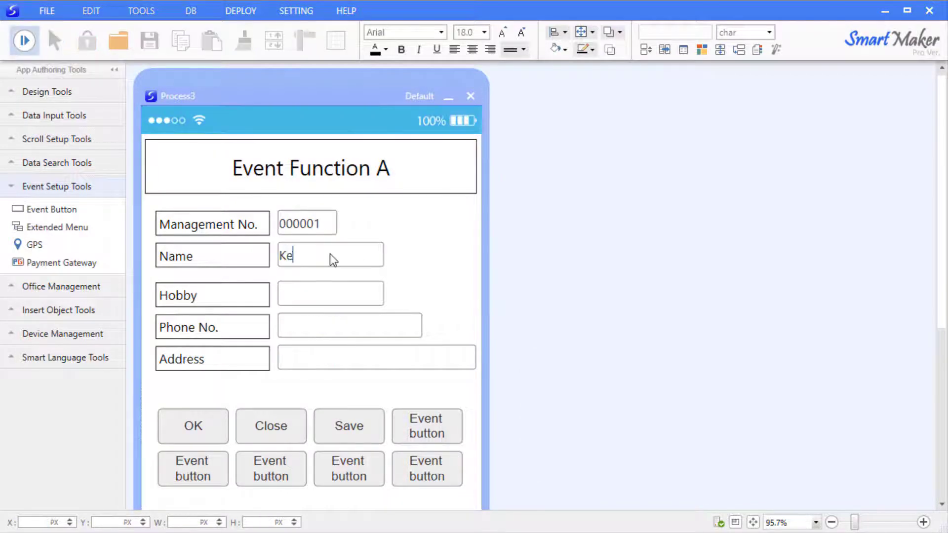
{"action": "type", "text": "vin"}
{"action": "type", "text": " 923"}
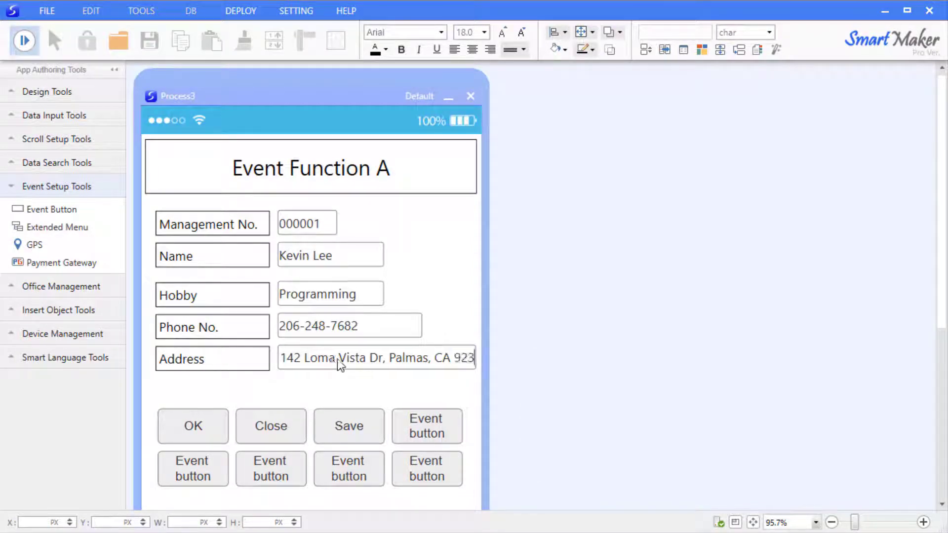
{"action": "type", "text": "42"}
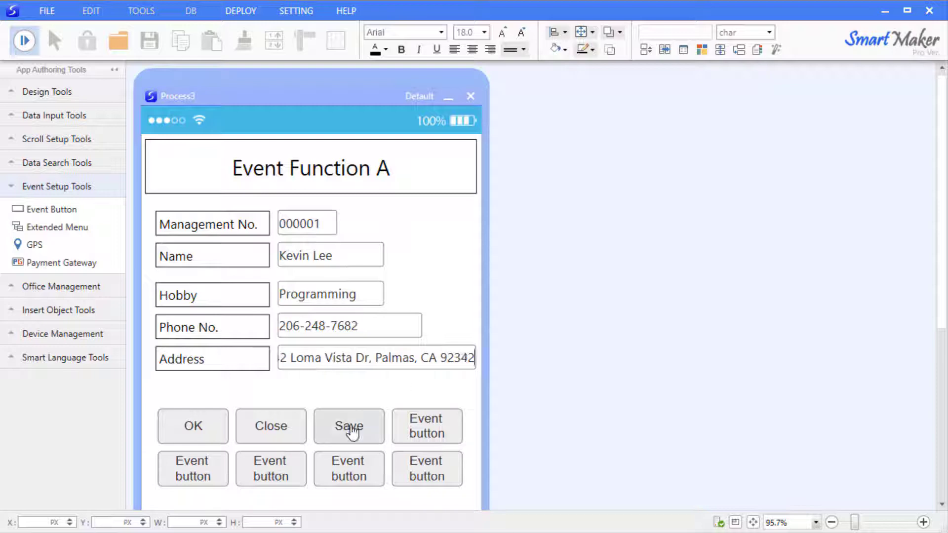
{"action": "left_click", "coordinate": [349, 428]}
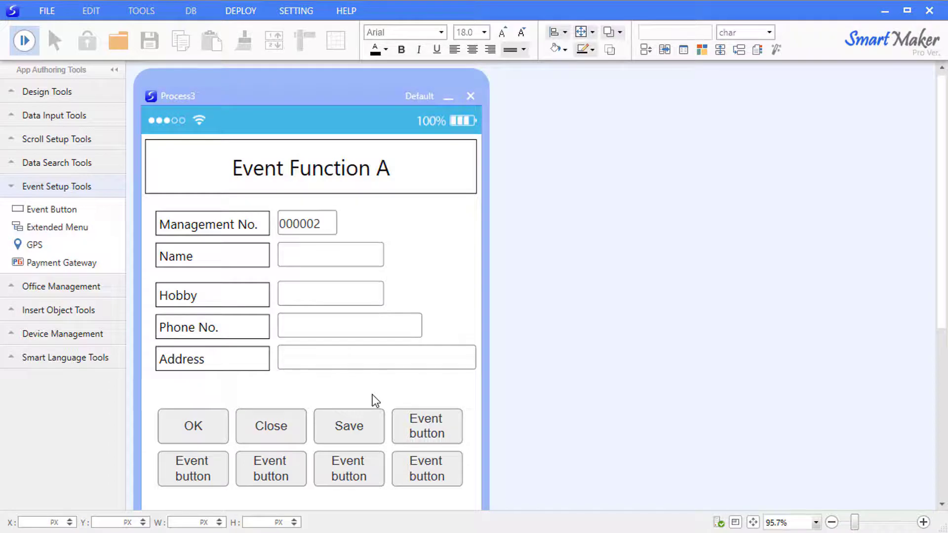
Step: Set the fourth event button's Select event to Close after save
{"action": "key", "text": "Escape"}
{"action": "right_click", "coordinate": [425, 428]}
{"action": "left_click", "coordinate": [487, 438]}
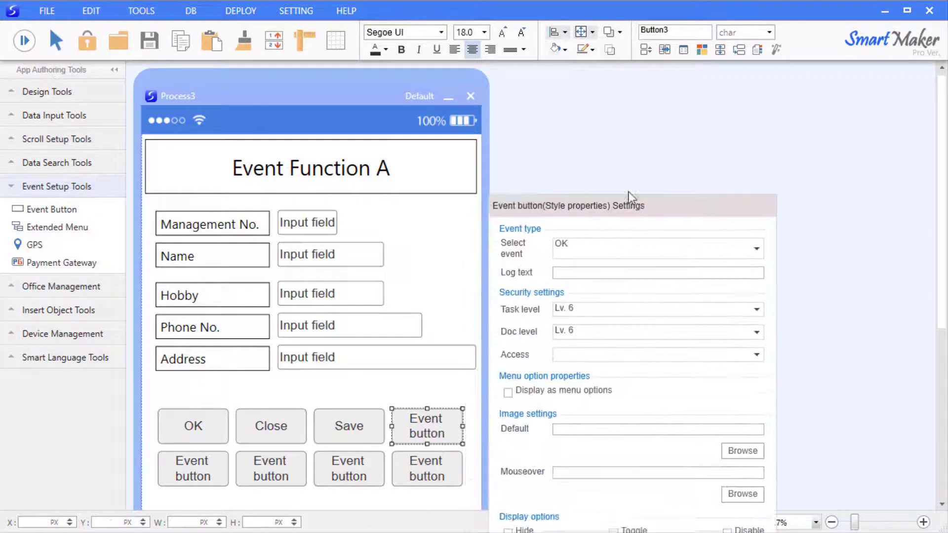
{"action": "left_click_drag", "start_coordinate": [629, 191], "coordinate": [645, 123]}
{"action": "left_click", "coordinate": [771, 179]}
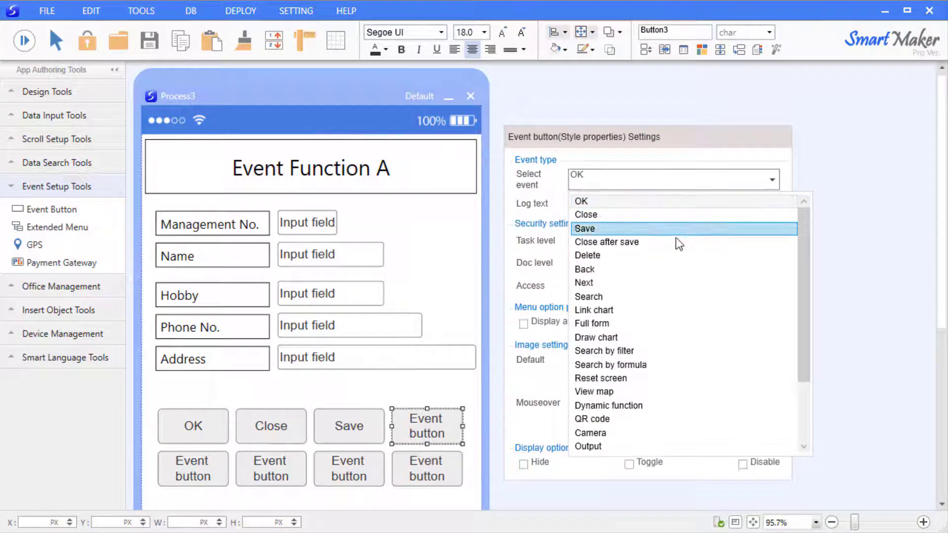
{"action": "left_click", "coordinate": [679, 242]}
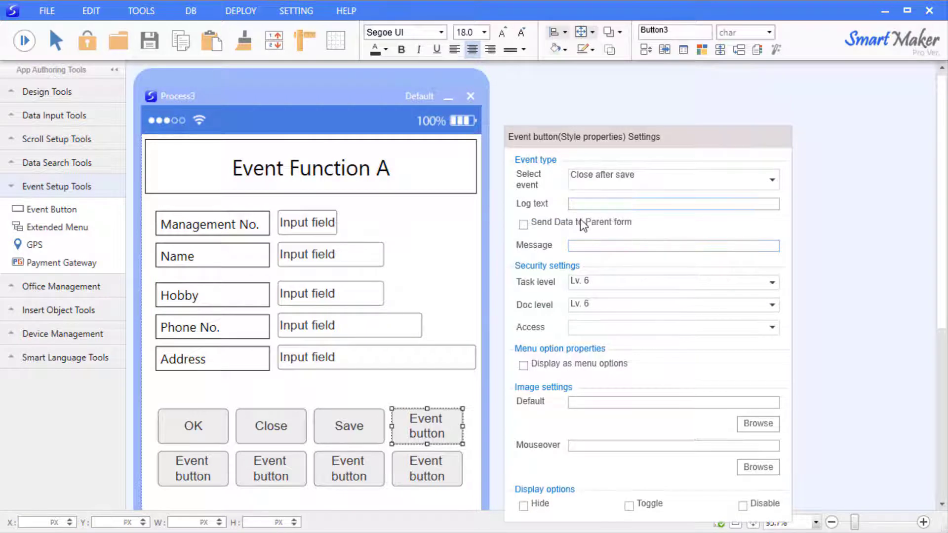
{"action": "left_click", "coordinate": [832, 272]}
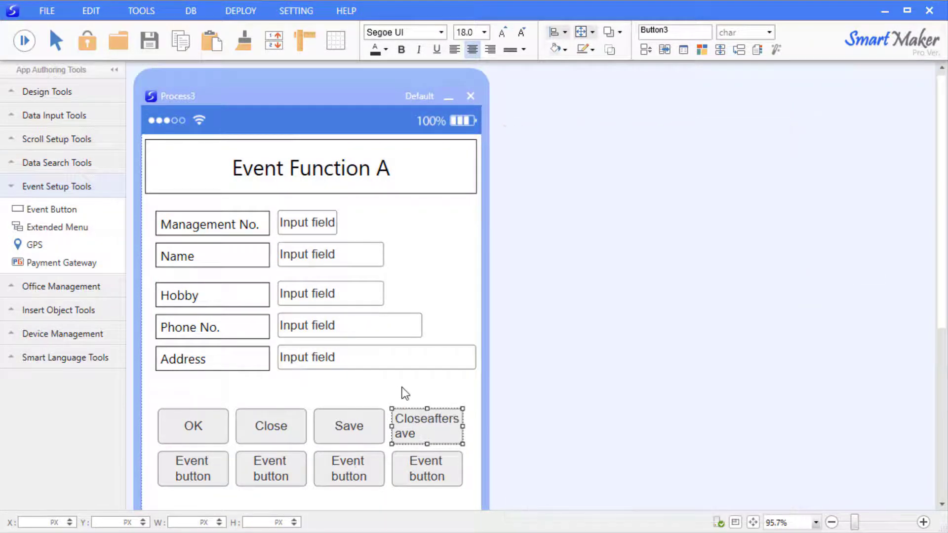
Step: Enter '063' and store the record with Close after save, confirming the save
{"action": "left_click", "coordinate": [410, 394]}
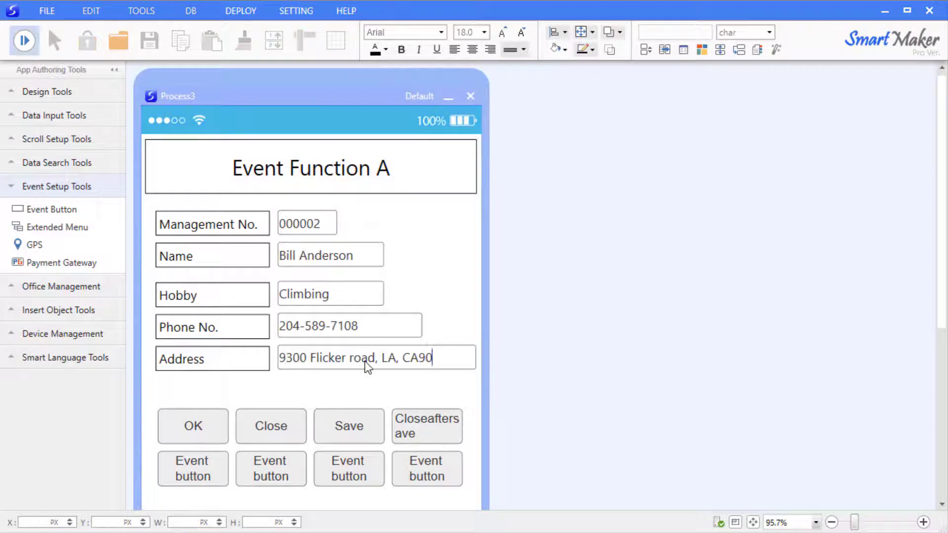
{"action": "type", "text": "063"}
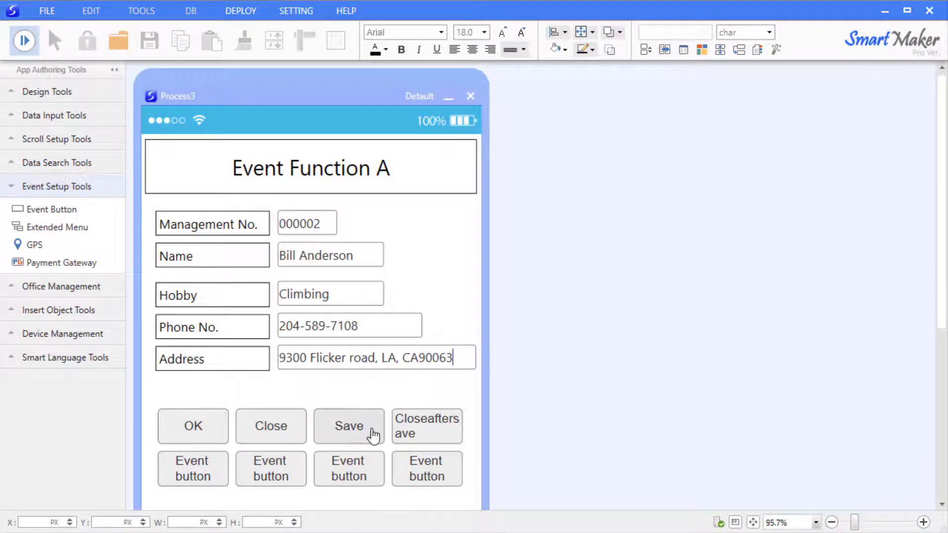
{"action": "left_click", "coordinate": [432, 435]}
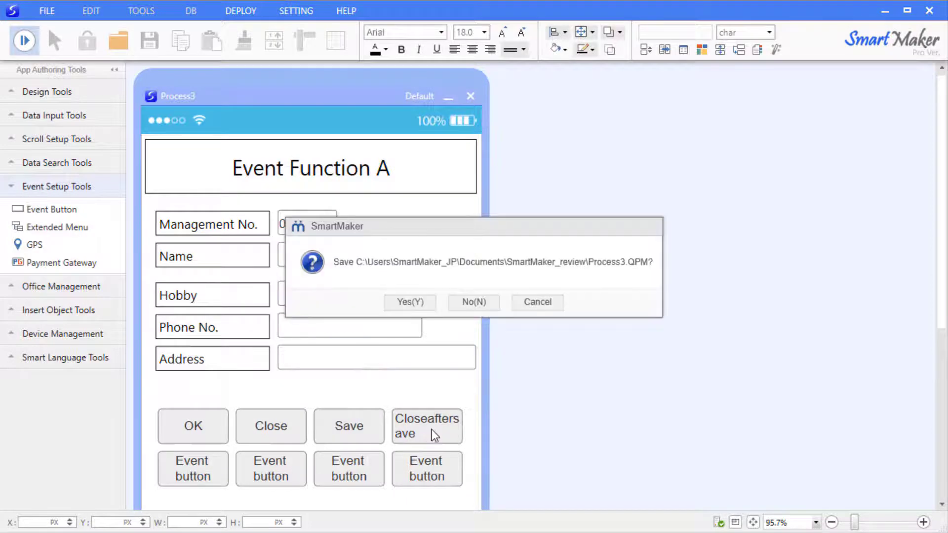
{"action": "left_click", "coordinate": [411, 301]}
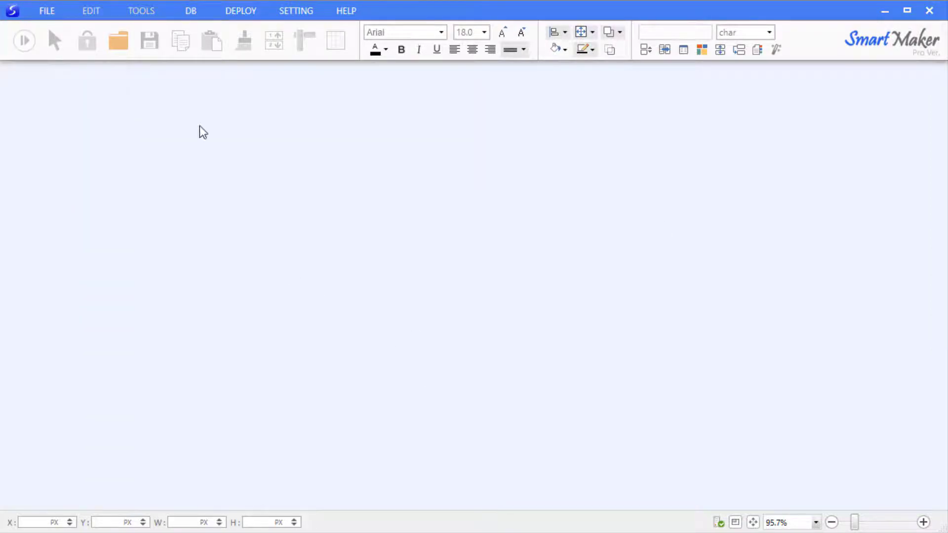
Step: Reopen the form via FILE > Open Model and check Management No. reads 000003
{"action": "left_click", "coordinate": [47, 11]}
{"action": "left_click", "coordinate": [78, 69]}
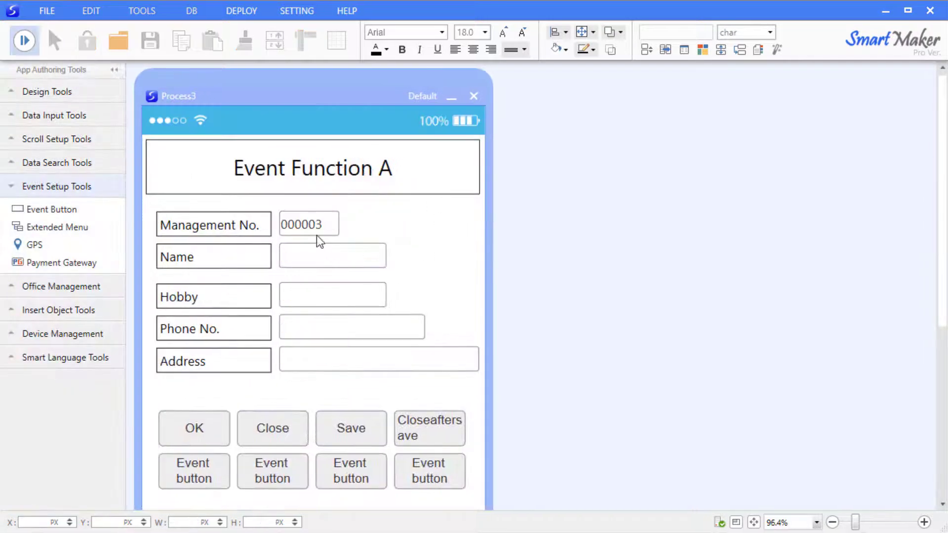
{"action": "double_click", "coordinate": [285, 226]}
{"action": "left_click", "coordinate": [451, 265]}
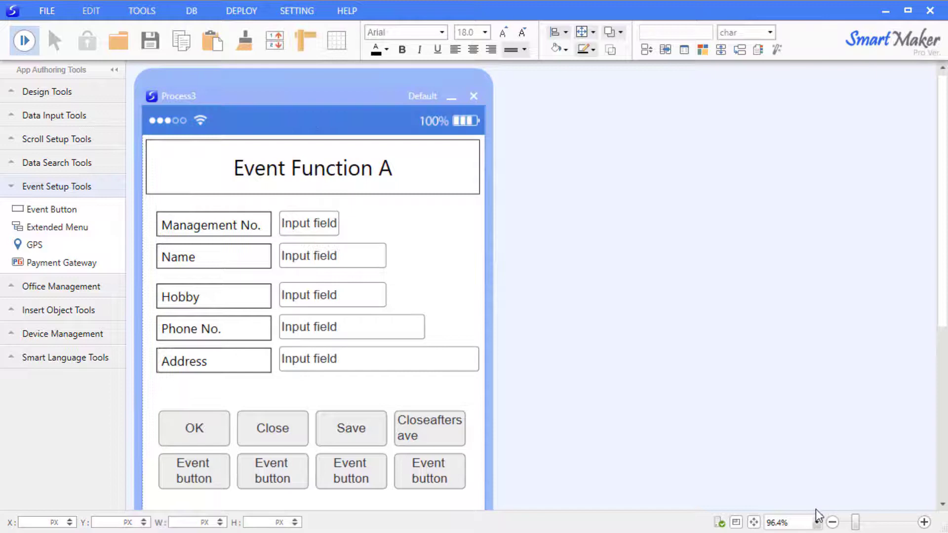
Step: Set the first bottom-row button's event to Delete
{"action": "right_click", "coordinate": [184, 470]}
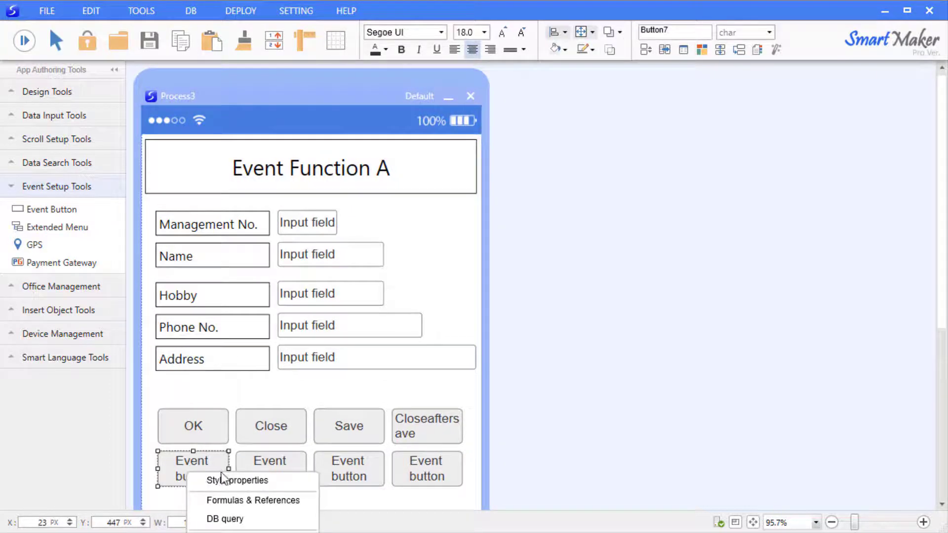
{"action": "left_click", "coordinate": [222, 479]}
{"action": "left_click_drag", "start_coordinate": [351, 274], "coordinate": [630, 63]}
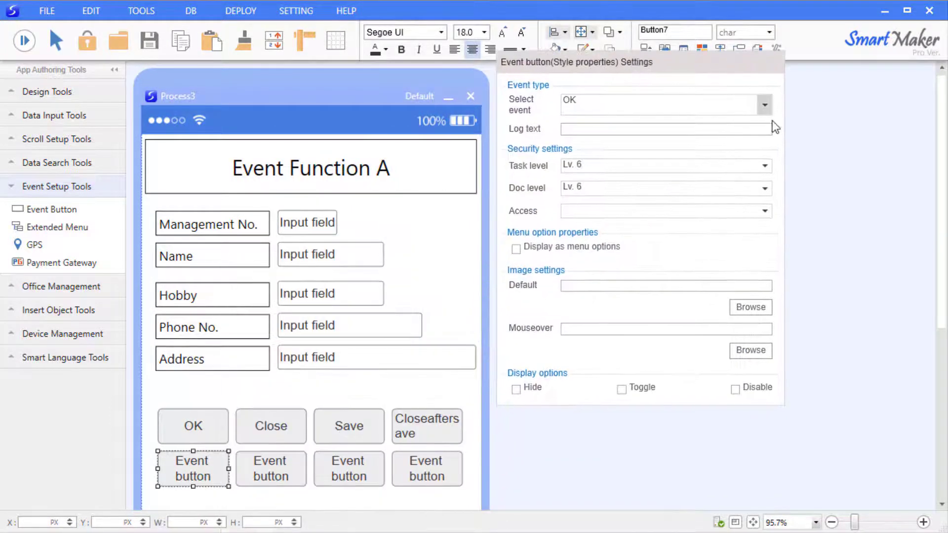
{"action": "left_click", "coordinate": [763, 105]}
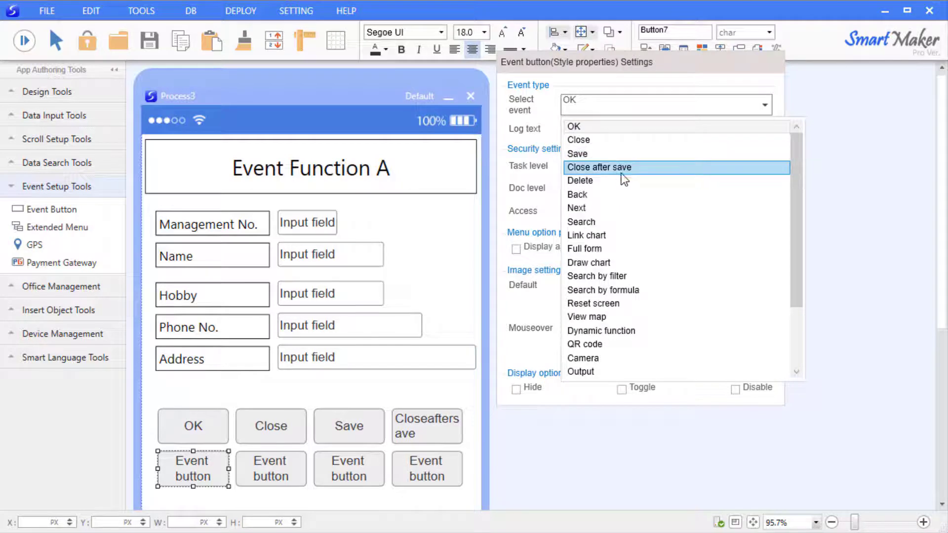
{"action": "left_click", "coordinate": [620, 181]}
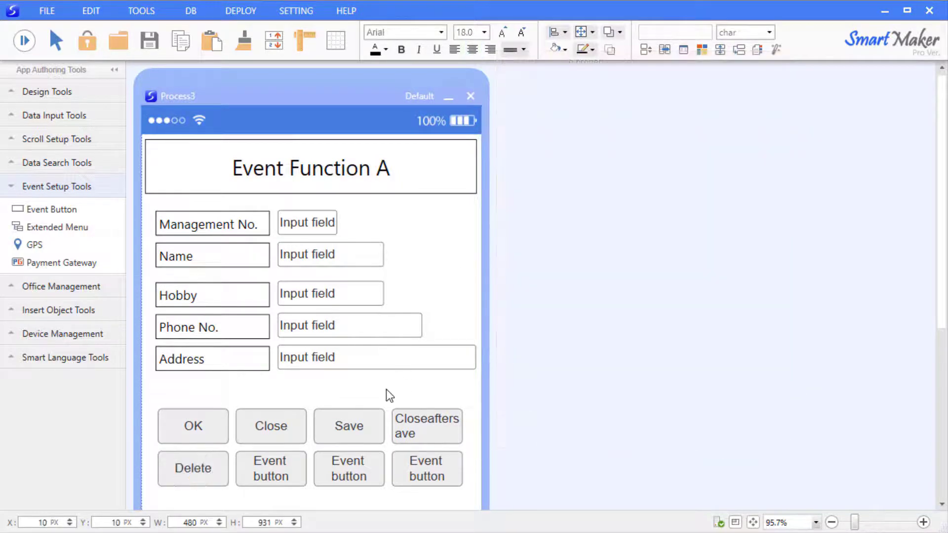
Step: Set the second bottom-row button's event to Back
{"action": "right_click", "coordinate": [278, 459]}
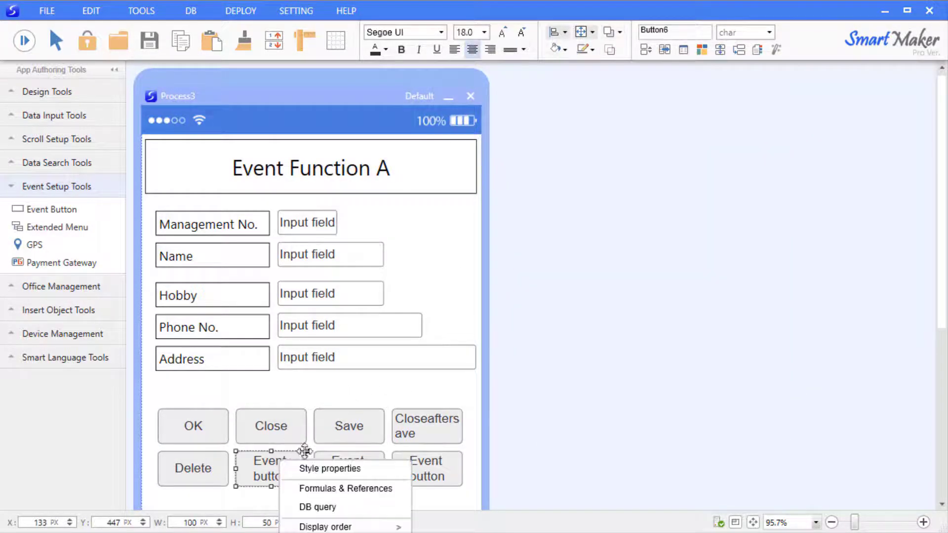
{"action": "left_click", "coordinate": [330, 468]}
{"action": "left_click", "coordinate": [726, 153]}
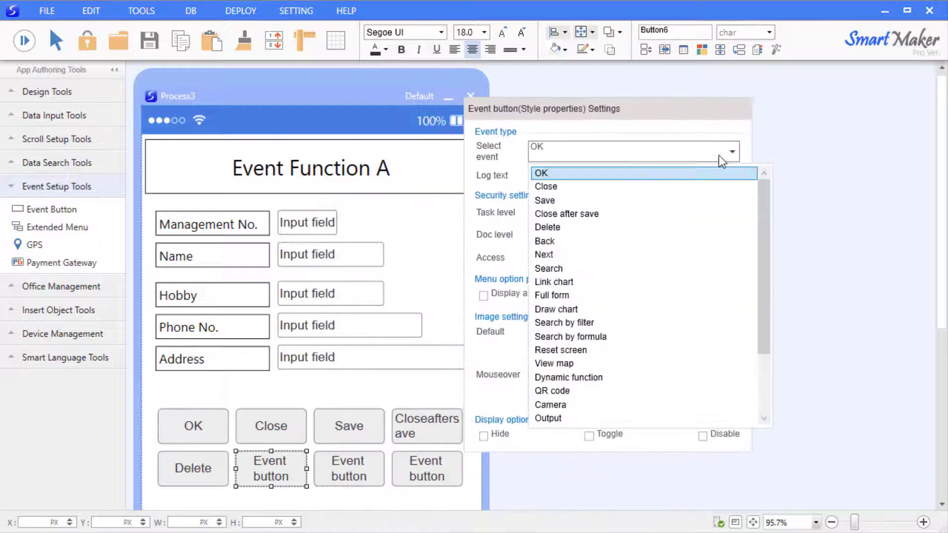
{"action": "left_click", "coordinate": [642, 242]}
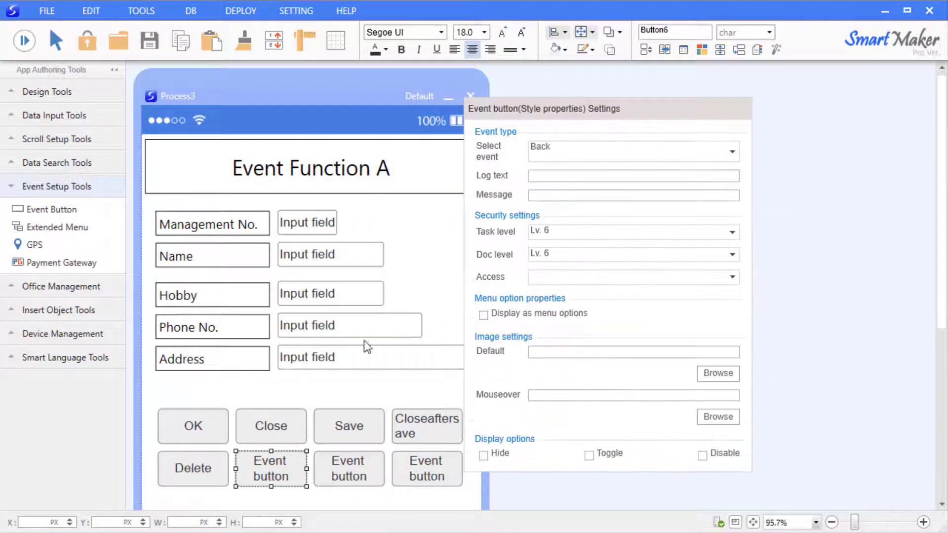
{"action": "left_click", "coordinate": [342, 472]}
Step: Set the third bottom-row button's event to Next
{"action": "right_click", "coordinate": [342, 472]}
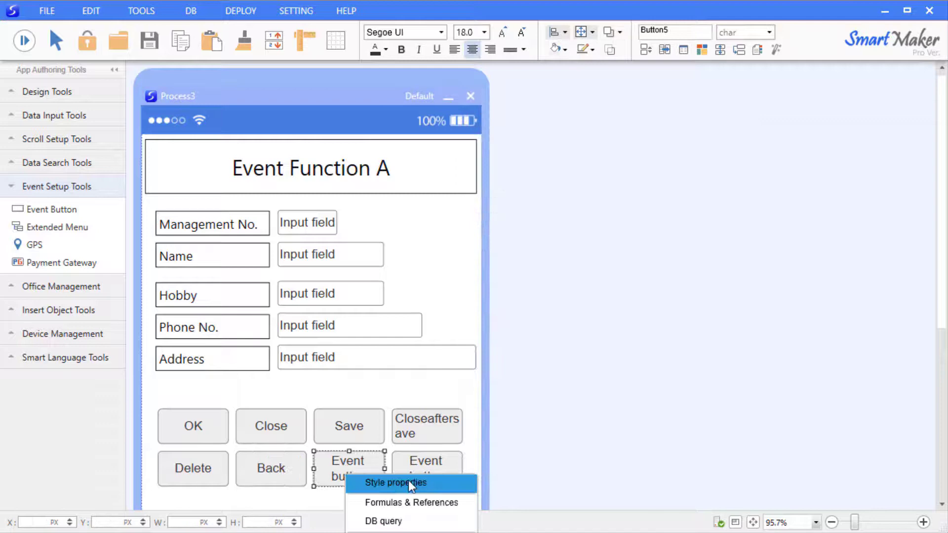
{"action": "left_click", "coordinate": [408, 481]}
{"action": "left_click_drag", "start_coordinate": [575, 268], "coordinate": [693, 105]}
{"action": "left_click", "coordinate": [794, 152]}
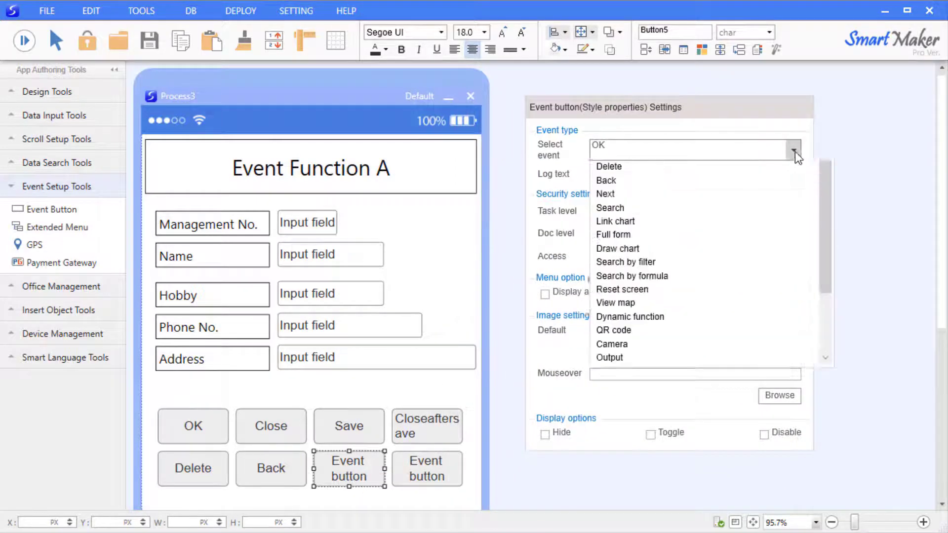
{"action": "left_click", "coordinate": [644, 253]}
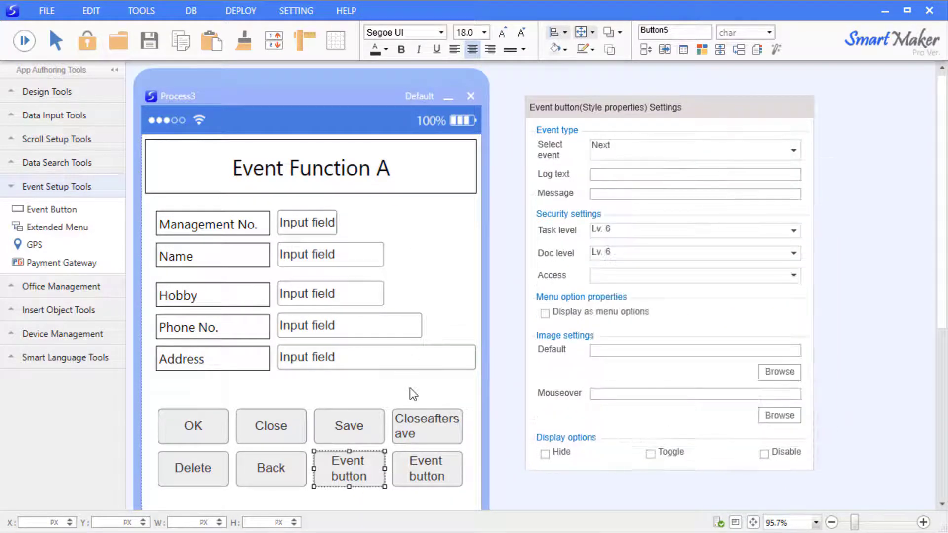
{"action": "left_click", "coordinate": [409, 392]}
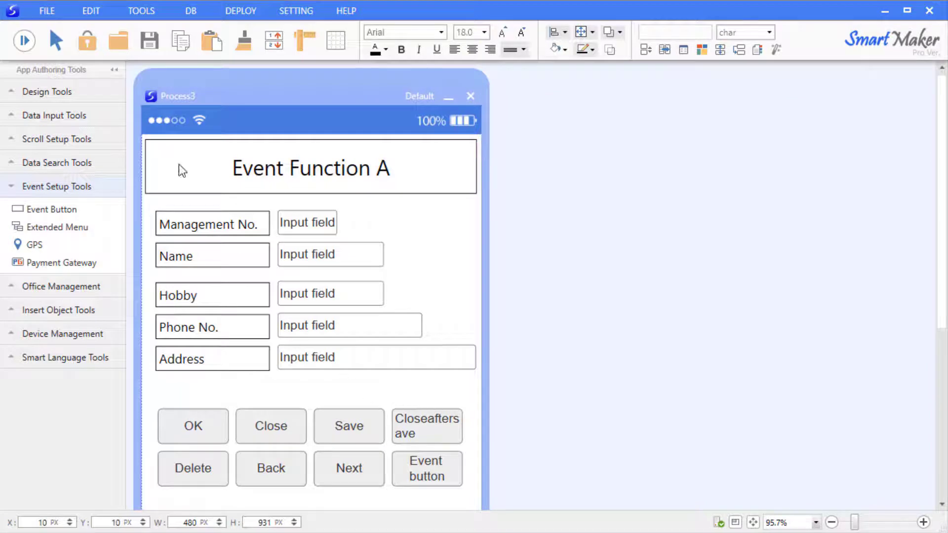
Step: Run the form, browse records with Back and Next, then delete record 000002 with confirmation
{"action": "left_click", "coordinate": [23, 41]}
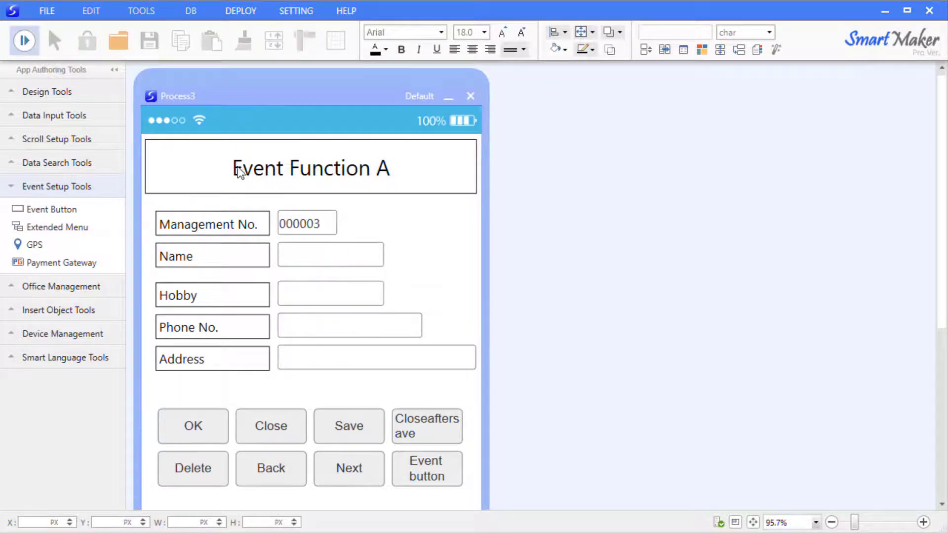
{"action": "left_click", "coordinate": [273, 478]}
{"action": "left_click", "coordinate": [280, 478]}
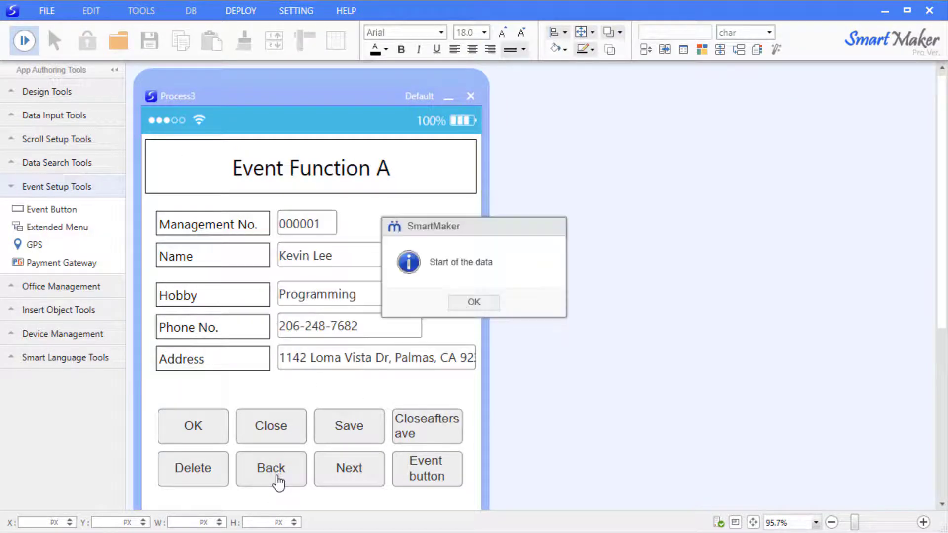
{"action": "left_click", "coordinate": [473, 304]}
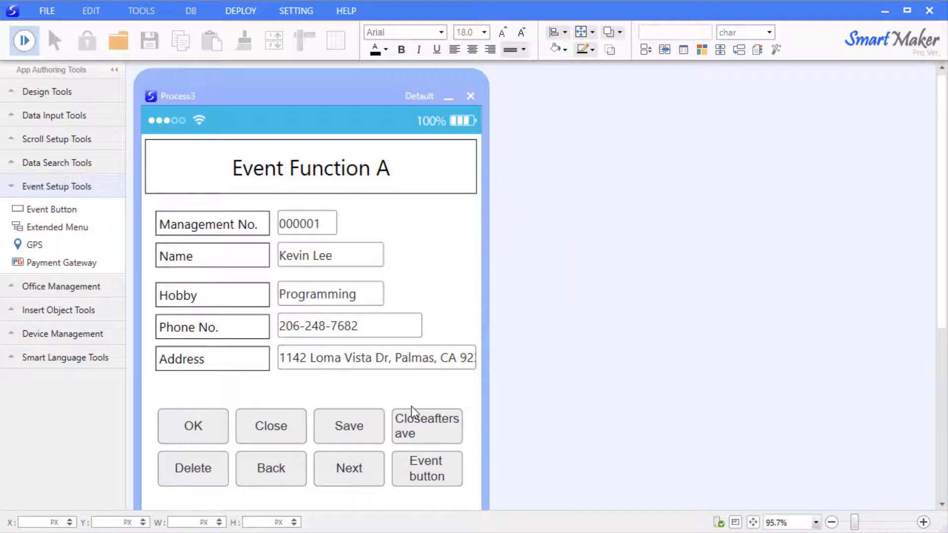
{"action": "left_click", "coordinate": [364, 467]}
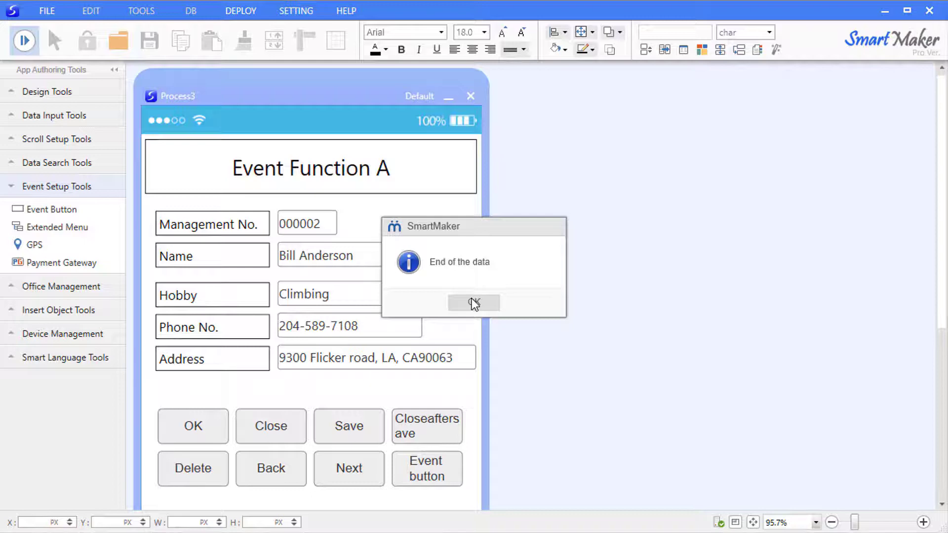
{"action": "left_click", "coordinate": [474, 303]}
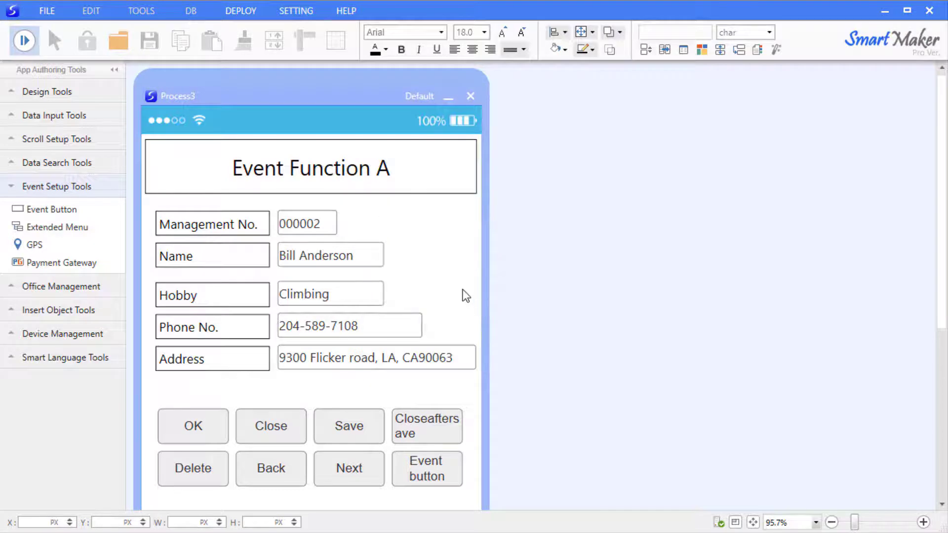
{"action": "left_click", "coordinate": [185, 484]}
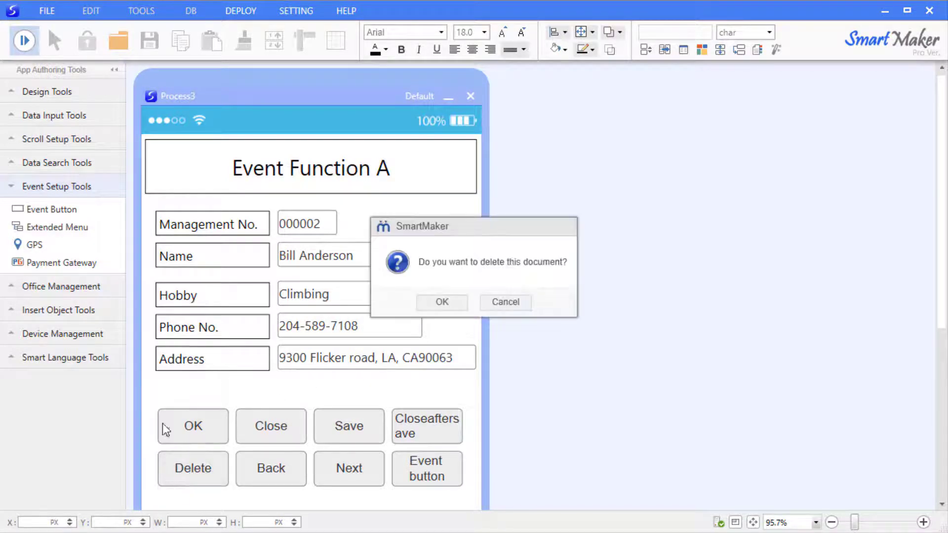
{"action": "left_click", "coordinate": [441, 299]}
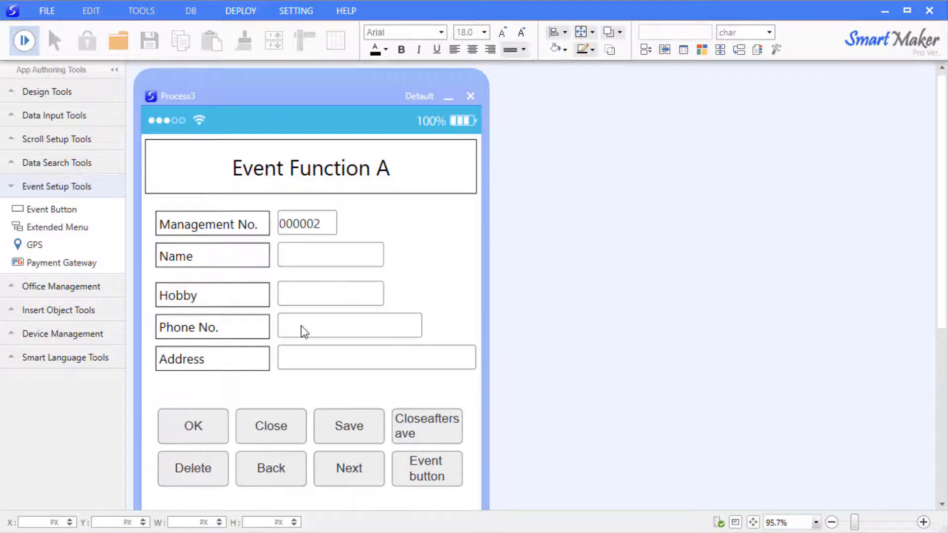
Step: Make the last event button Resetscreen and widen it so its label fits
{"action": "key", "text": "Escape"}
{"action": "left_click", "coordinate": [526, 322]}
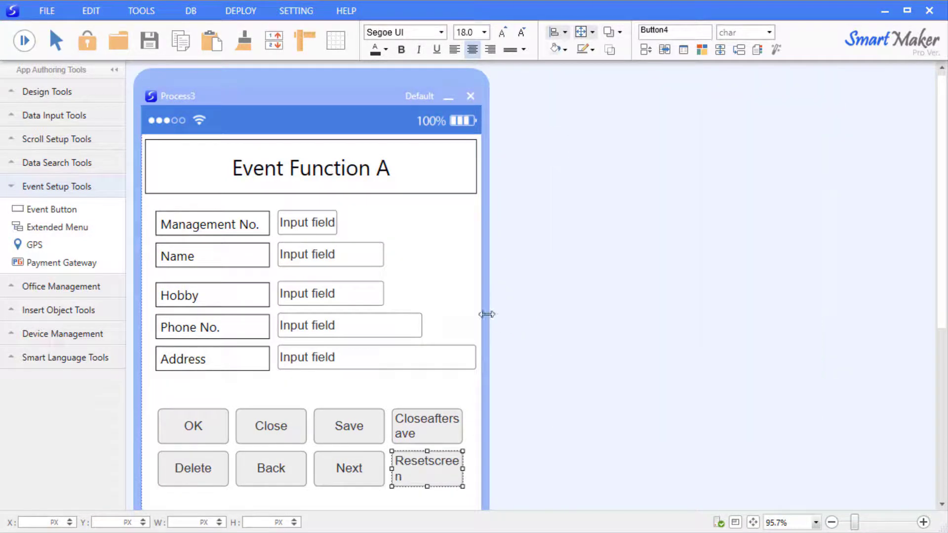
{"action": "left_click", "coordinate": [455, 468]}
{"action": "left_click_drag", "start_coordinate": [464, 468], "coordinate": [467, 468]}
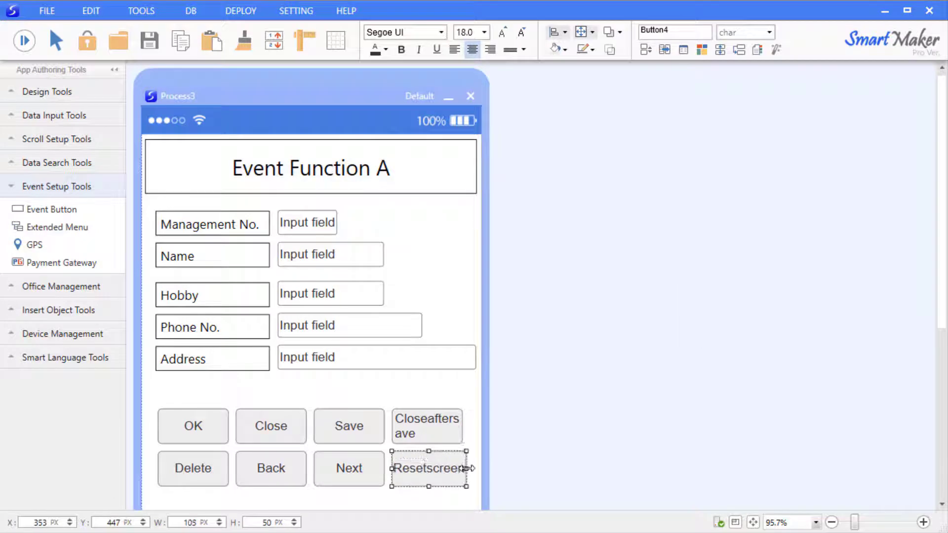
{"action": "left_click", "coordinate": [473, 428]}
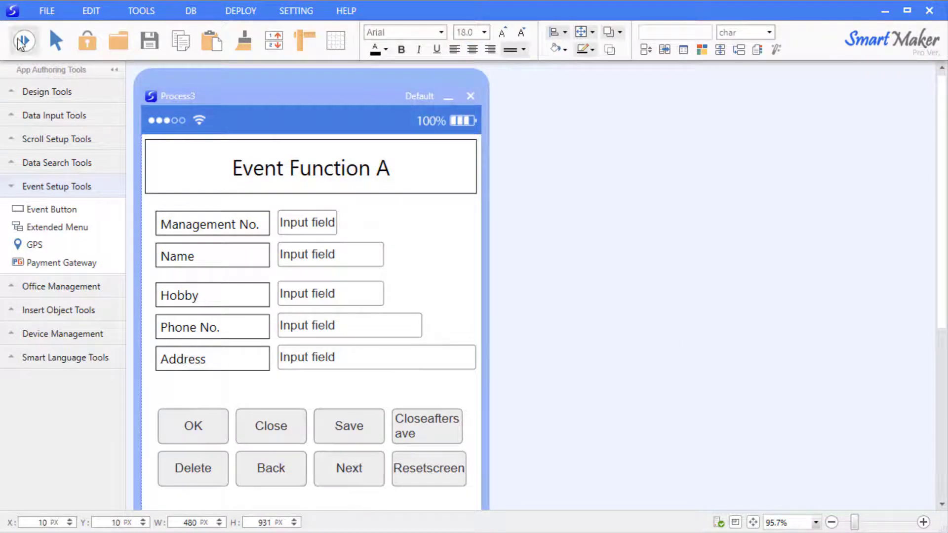
Step: In preview, clear the fields with Resetscreen, re-run, and go Back to record 000001
{"action": "left_click", "coordinate": [22, 42]}
{"action": "left_click", "coordinate": [264, 481]}
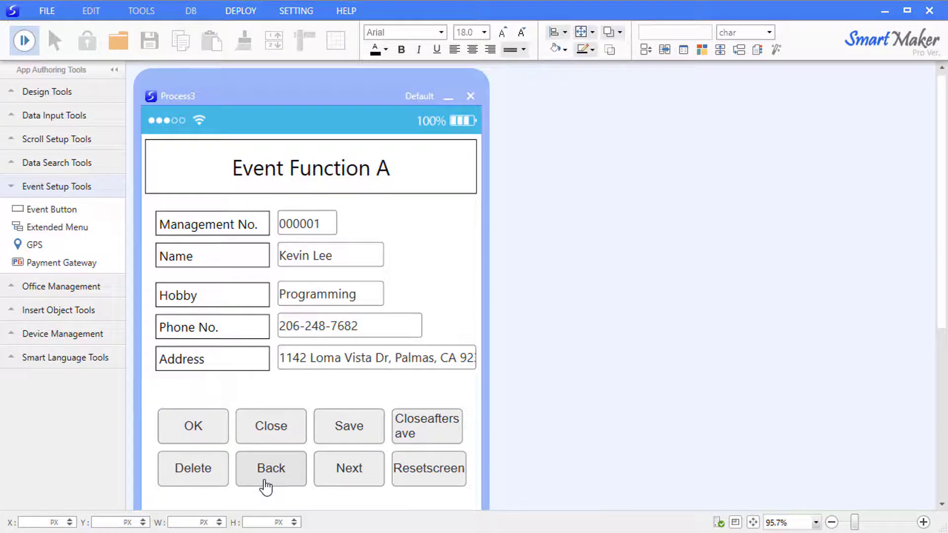
{"action": "left_click", "coordinate": [423, 475]}
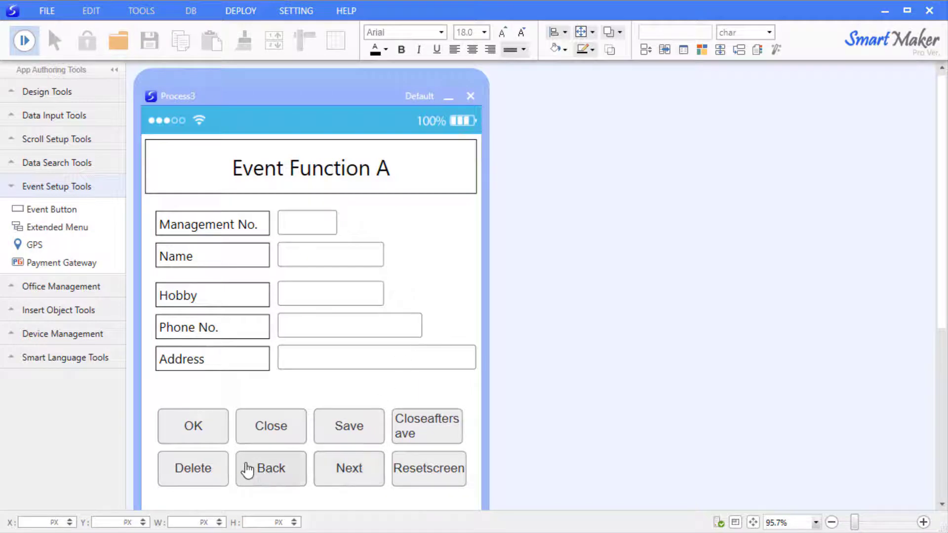
{"action": "left_click", "coordinate": [23, 43]}
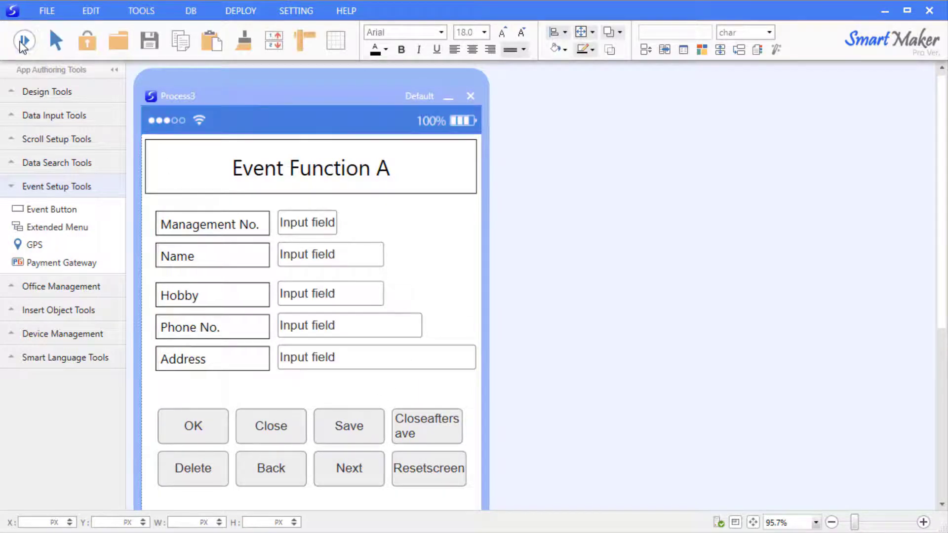
{"action": "left_click", "coordinate": [23, 42]}
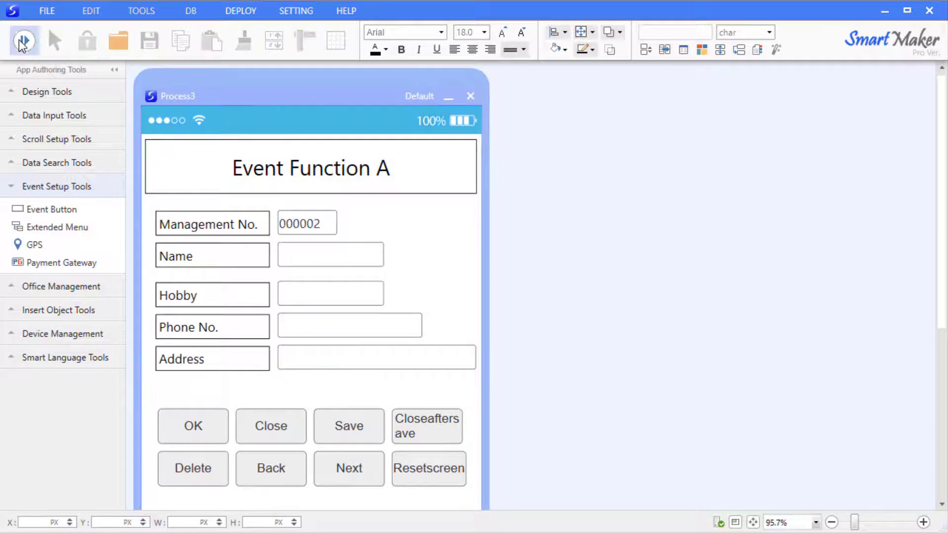
{"action": "left_click", "coordinate": [266, 472]}
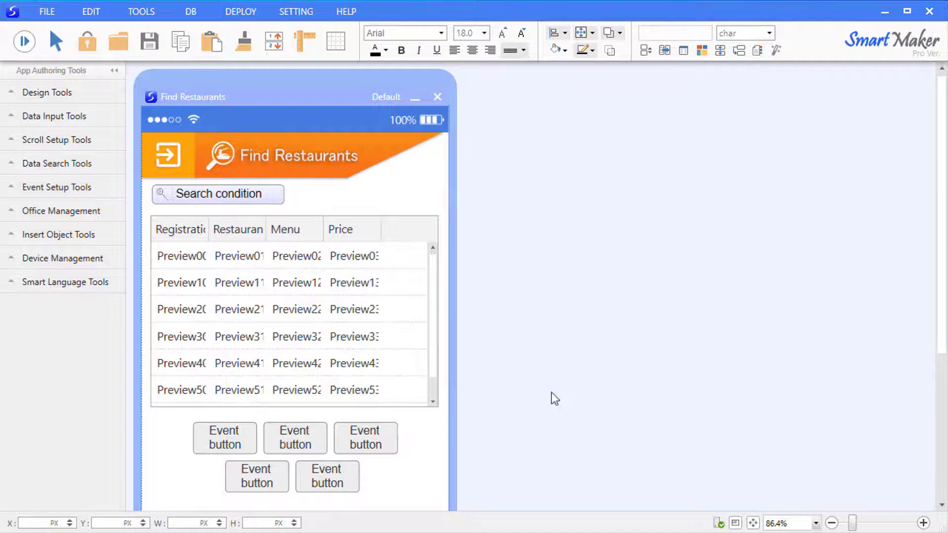
Step: Set the first Find Restaurants event button's event to Search, then run the form
{"action": "right_click", "coordinate": [219, 438]}
{"action": "left_click", "coordinate": [266, 446]}
{"action": "left_click_drag", "start_coordinate": [452, 267], "coordinate": [704, 108]}
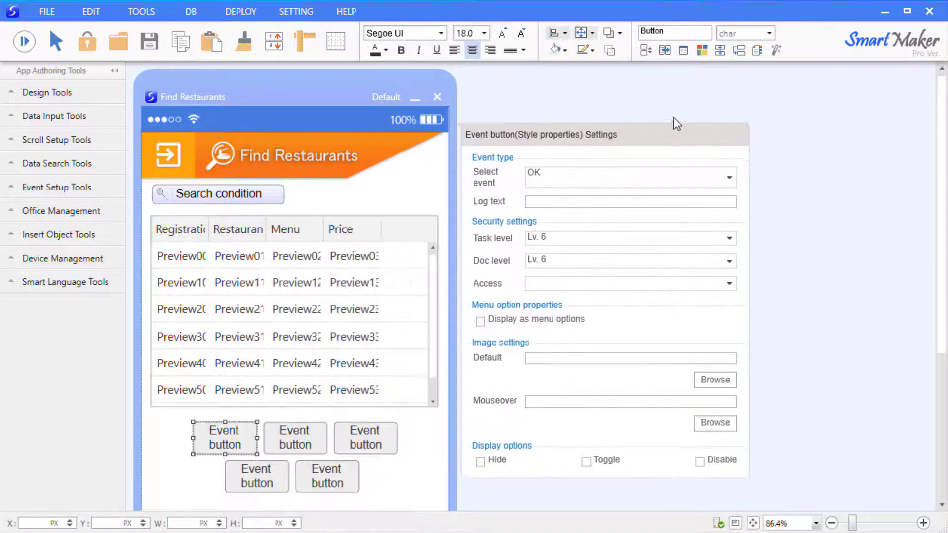
{"action": "left_click", "coordinate": [768, 155]}
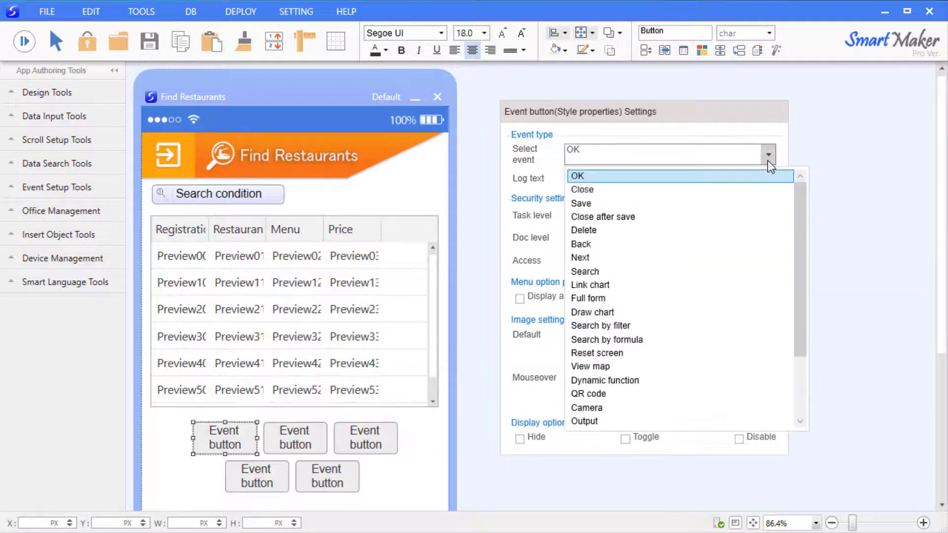
{"action": "left_click", "coordinate": [682, 272]}
{"action": "left_click", "coordinate": [477, 324]}
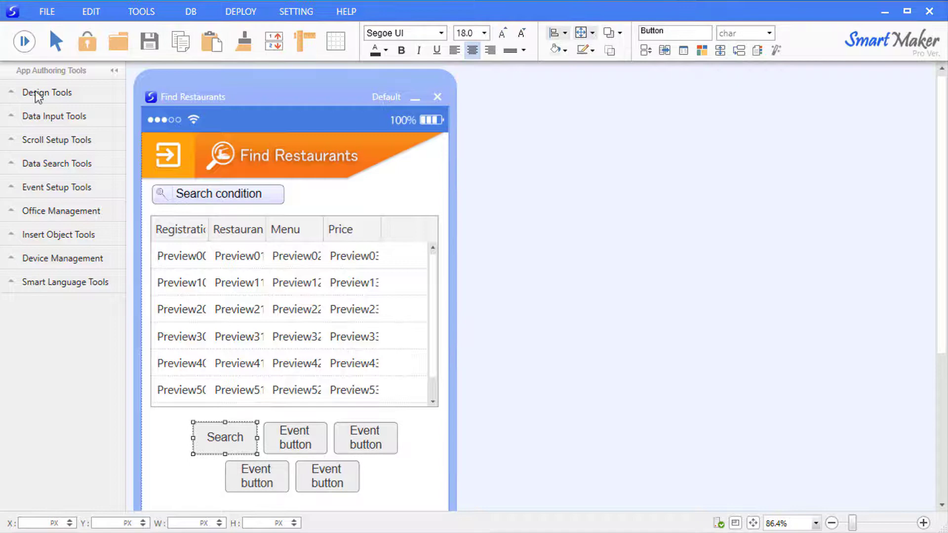
{"action": "left_click", "coordinate": [25, 41]}
Step: Run the search to fill the restaurant table and widen the name column
{"action": "left_click", "coordinate": [216, 444]}
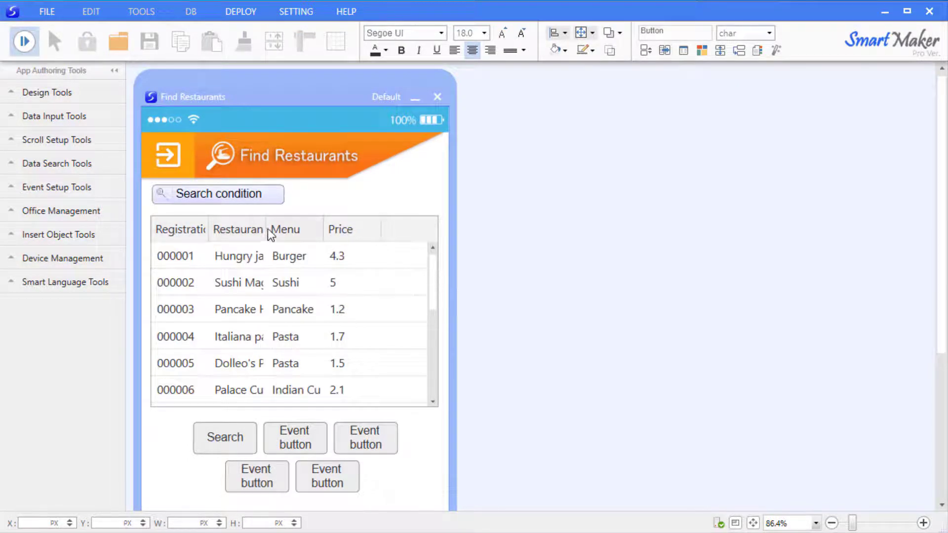
{"action": "left_click_drag", "start_coordinate": [267, 225], "coordinate": [308, 228]}
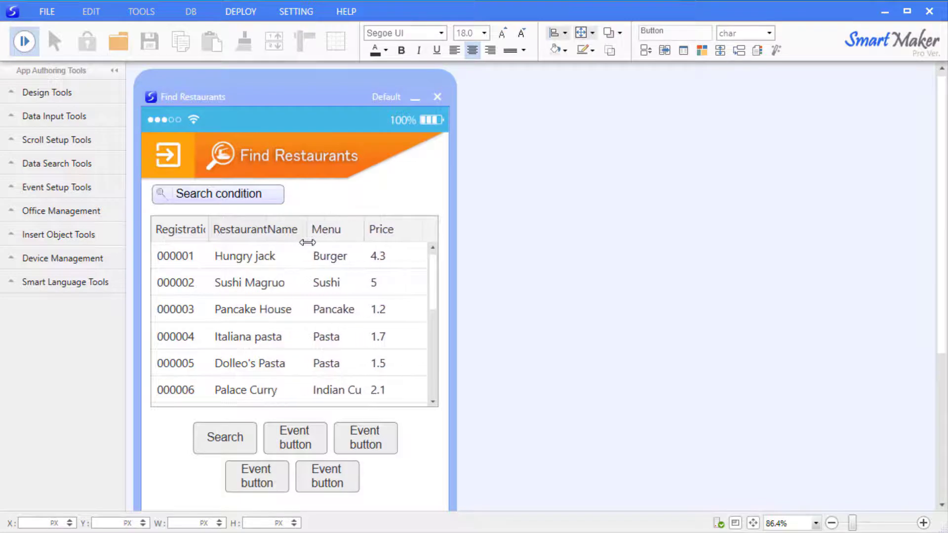
{"action": "scroll", "coordinate": [433, 296], "scroll_direction": "down", "scroll_amount": 1}
{"action": "scroll", "coordinate": [429, 325], "scroll_direction": "down", "scroll_amount": 1}
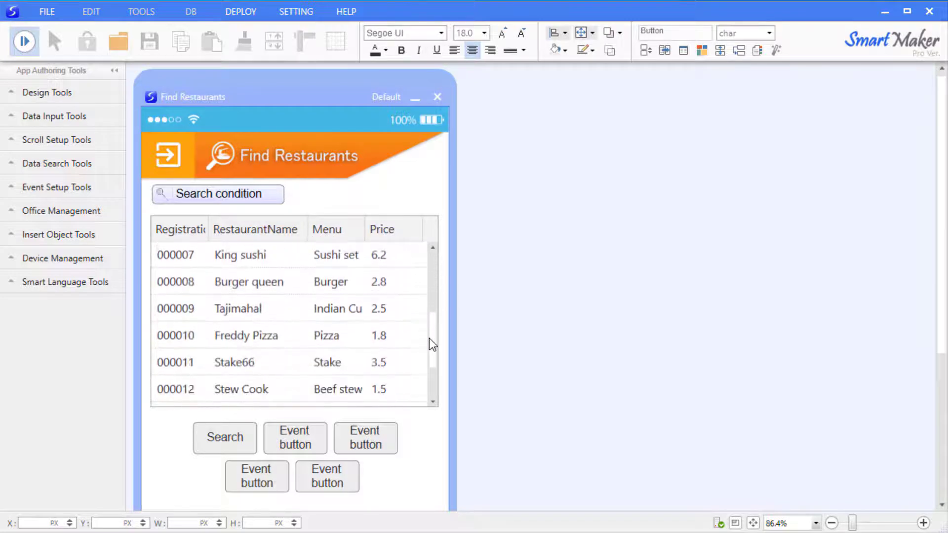
Step: Filter restaurants to Price greater than 3, then set the second button's event to Link chart
{"action": "left_click", "coordinate": [232, 191]}
{"action": "left_click", "coordinate": [233, 191]}
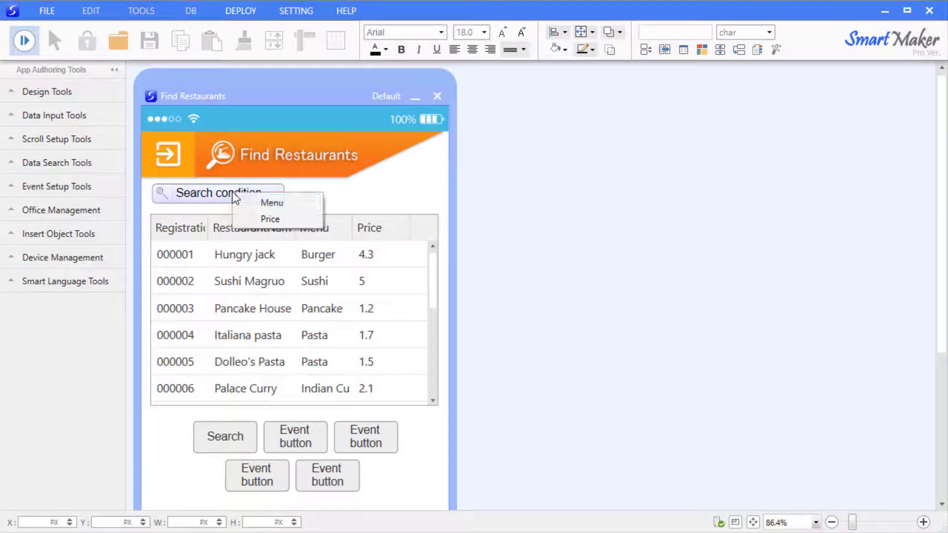
{"action": "left_click", "coordinate": [269, 219]}
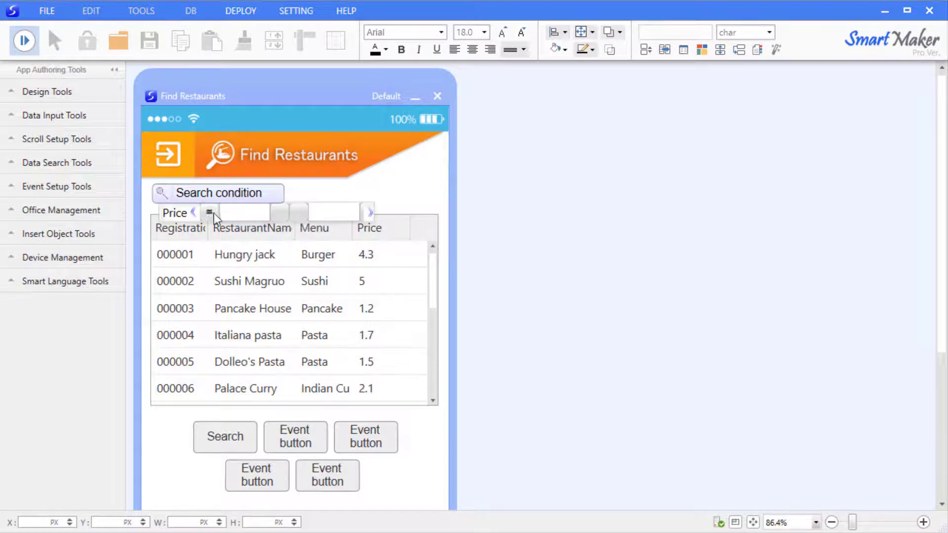
{"action": "left_click", "coordinate": [209, 212]}
{"action": "type", "text": "3"}
{"action": "left_click", "coordinate": [242, 448]}
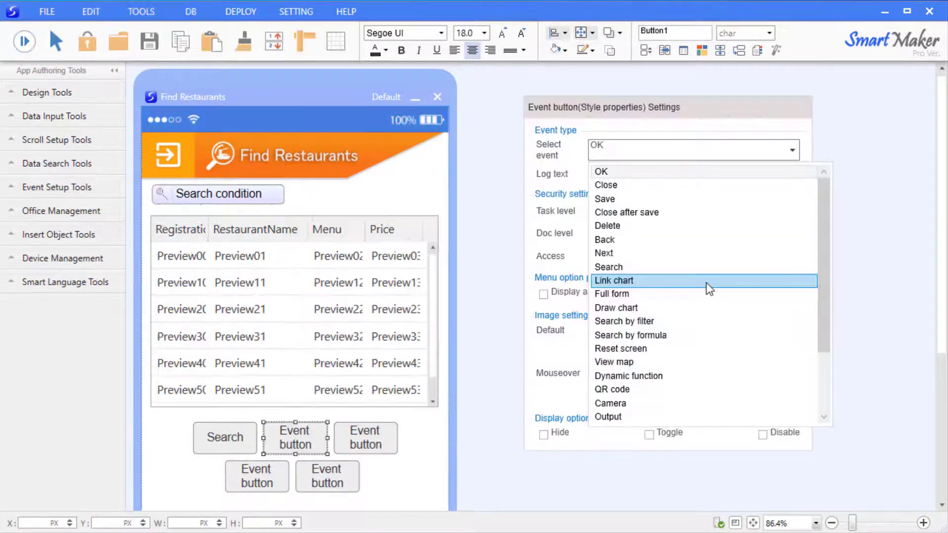
{"action": "left_click", "coordinate": [707, 281]}
Step: Confirm Link chart and set the Linkchart button's chart reference to SearchTable
{"action": "left_click", "coordinate": [516, 258]}
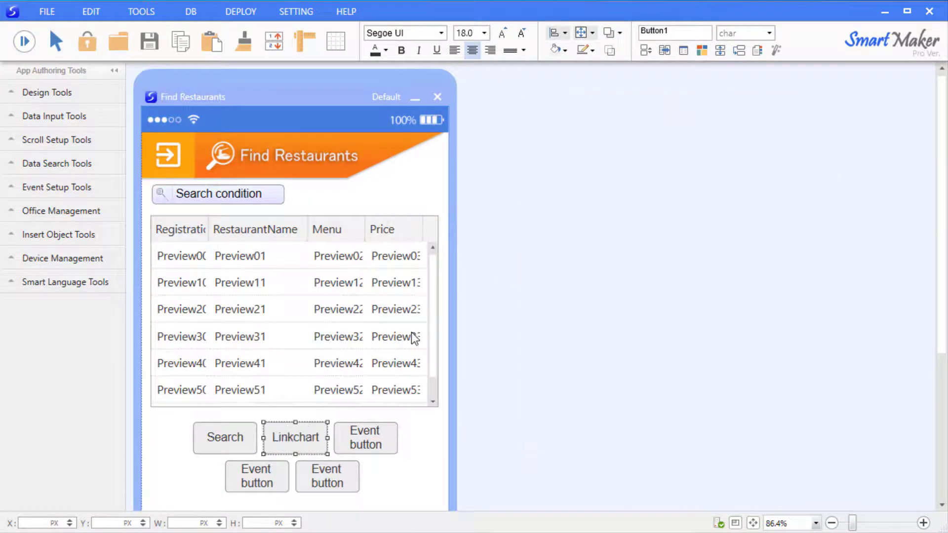
{"action": "right_click", "coordinate": [292, 436]}
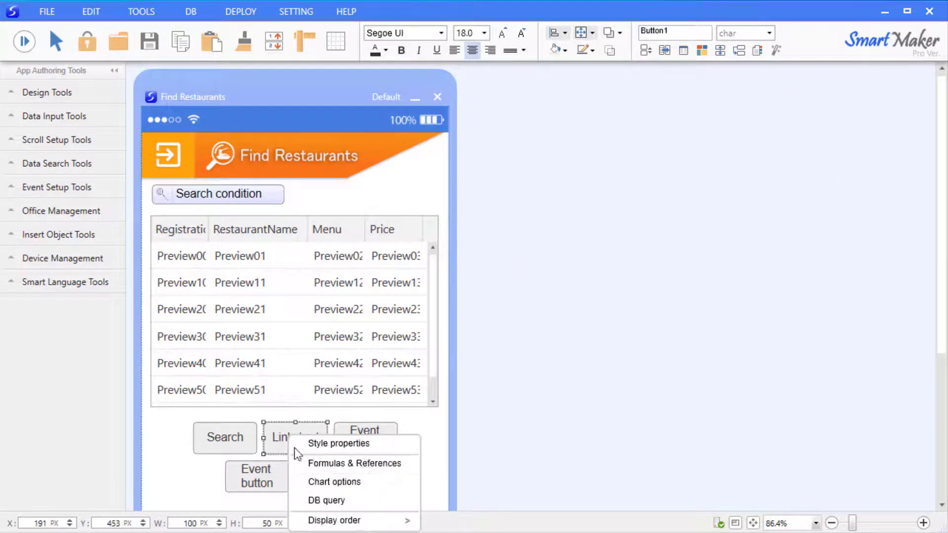
{"action": "left_click", "coordinate": [341, 482]}
{"action": "left_click_drag", "start_coordinate": [472, 303], "coordinate": [615, 88]}
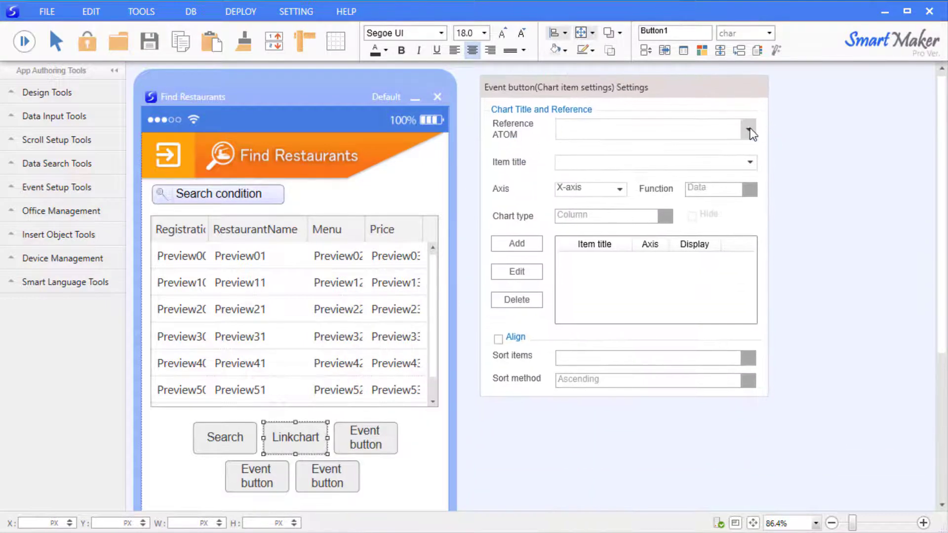
{"action": "left_click", "coordinate": [750, 128]}
{"action": "left_click", "coordinate": [735, 153]}
Step: Add Menu as the X-axis item and Price as Y-axis data, then close the chart settings
{"action": "left_click", "coordinate": [749, 162]}
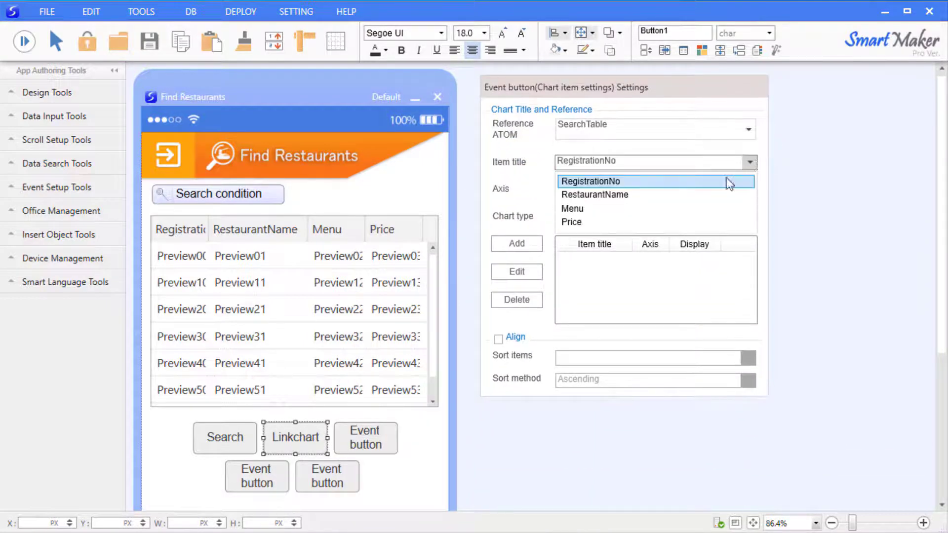
{"action": "left_click", "coordinate": [681, 208]}
{"action": "left_click", "coordinate": [499, 246]}
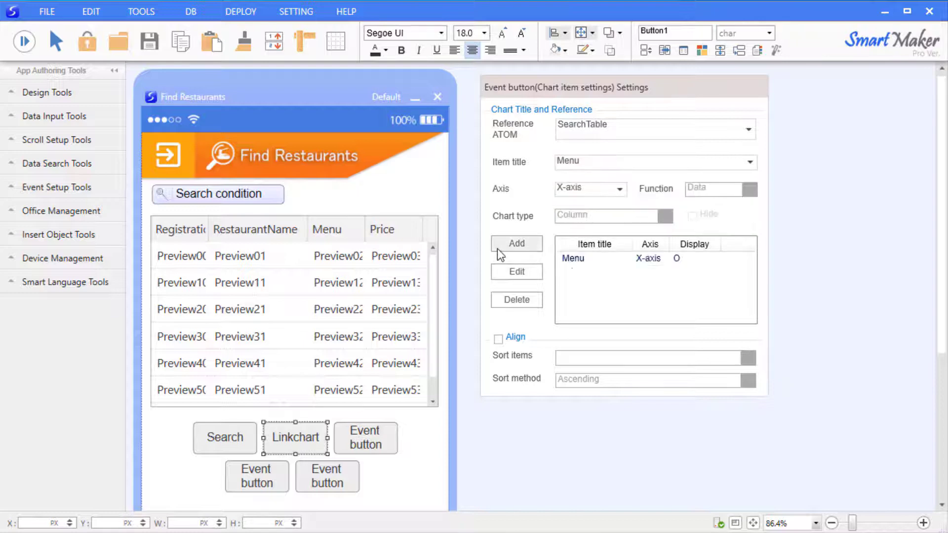
{"action": "left_click", "coordinate": [749, 162]}
{"action": "left_click", "coordinate": [568, 223]}
{"action": "left_click", "coordinate": [619, 189]}
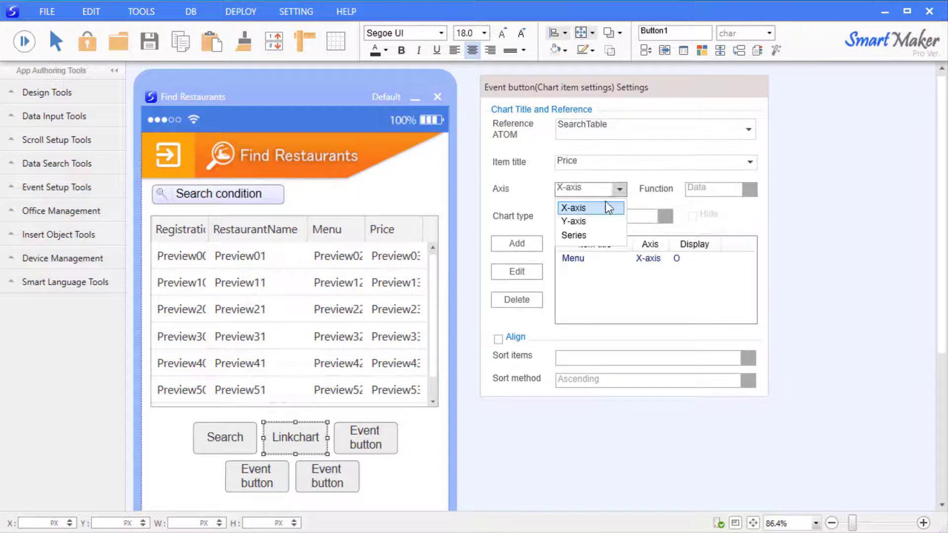
{"action": "left_click", "coordinate": [588, 217]}
{"action": "left_click", "coordinate": [517, 243]}
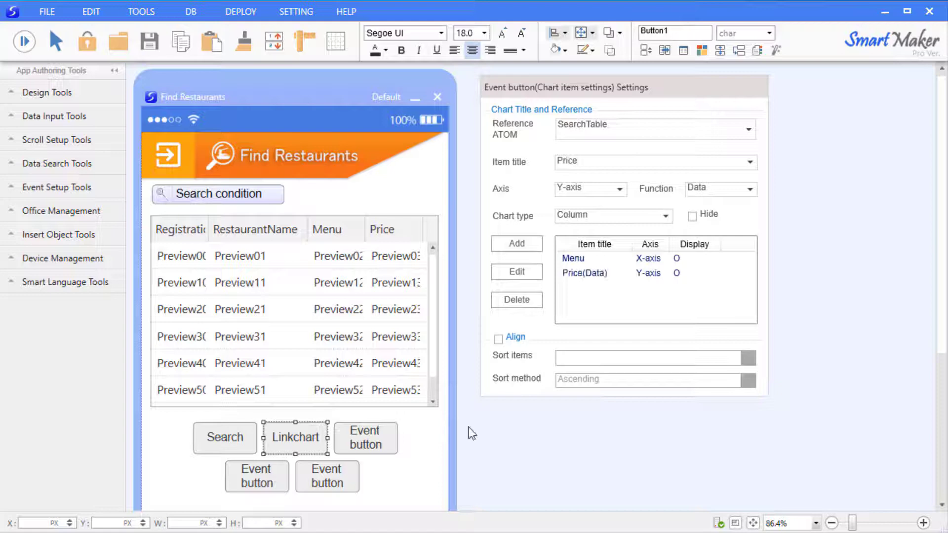
{"action": "left_click", "coordinate": [469, 463]}
{"action": "left_click", "coordinate": [417, 454]}
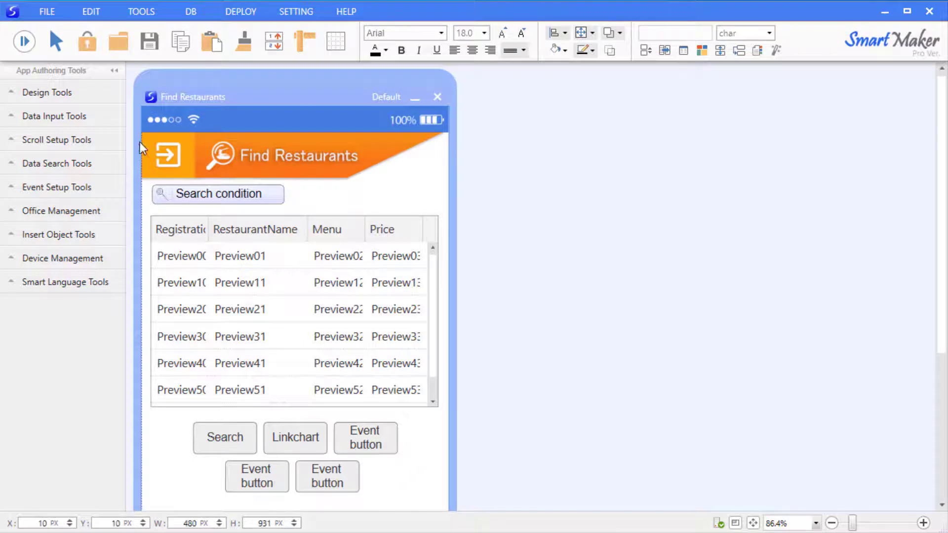
Step: Preview the form, fill the table, and show the Linkchart bar chart of menu prices
{"action": "key", "text": "F5"}
{"action": "left_click", "coordinate": [244, 437]}
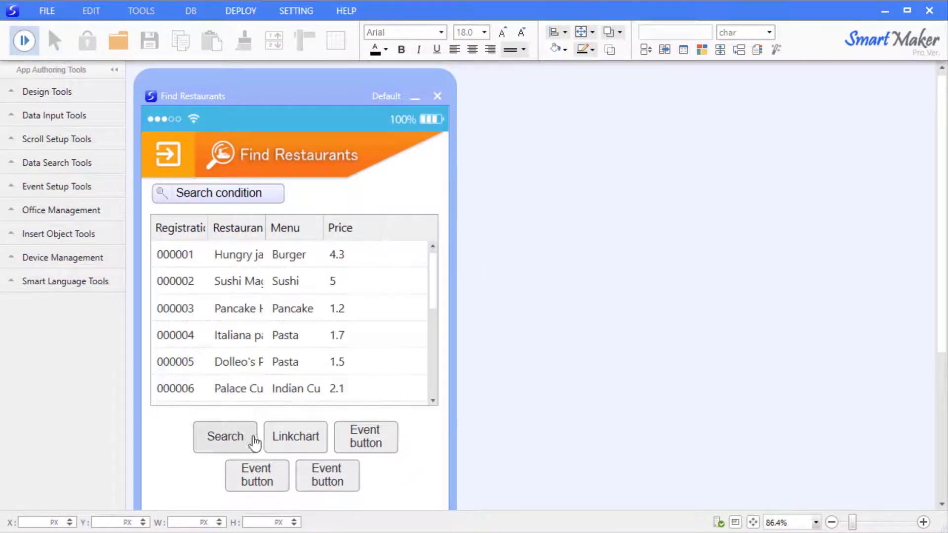
{"action": "left_click", "coordinate": [309, 440]}
{"action": "left_click_drag", "start_coordinate": [445, 149], "coordinate": [618, 169]}
Step: Change the linked chart's type to a pie donut, then to a step chart
{"action": "right_click", "coordinate": [603, 231]}
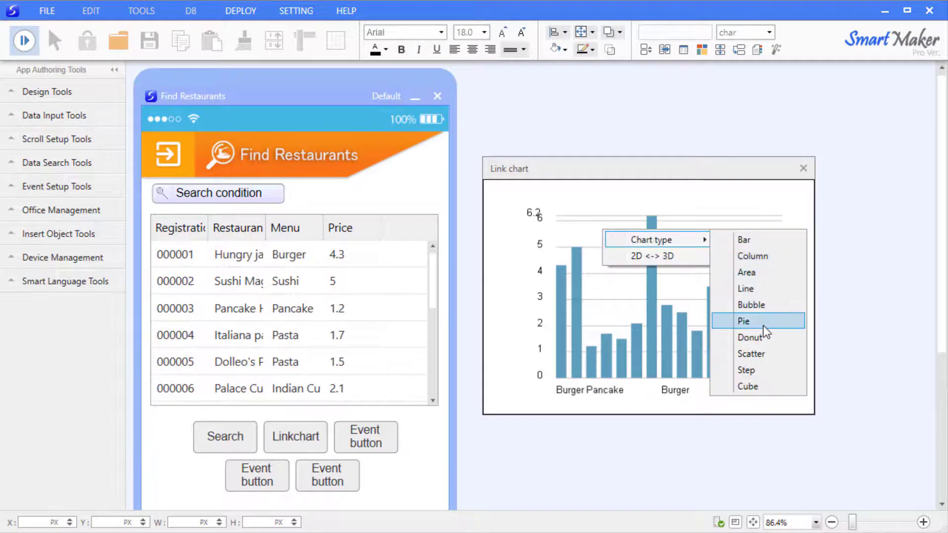
{"action": "left_click", "coordinate": [765, 332]}
{"action": "right_click", "coordinate": [706, 251]}
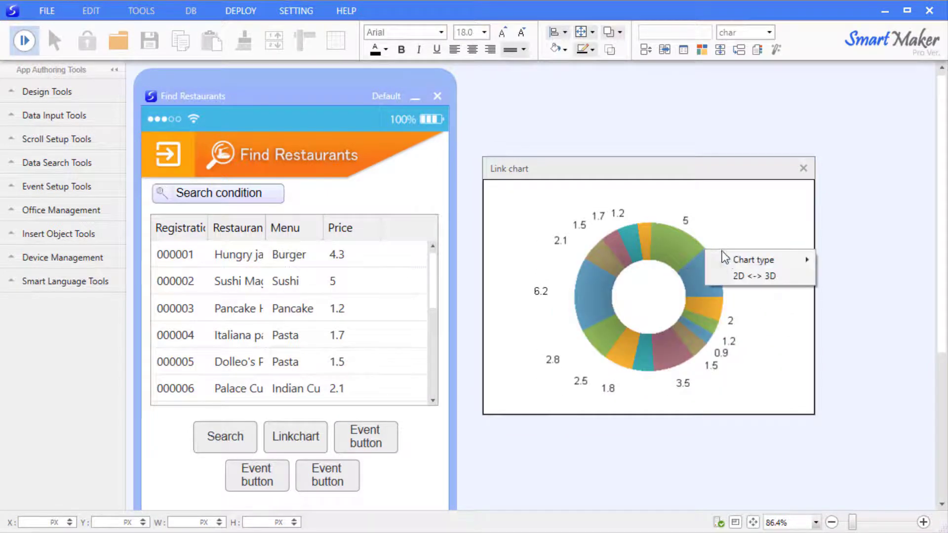
{"action": "mouse_move", "coordinate": [757, 259]}
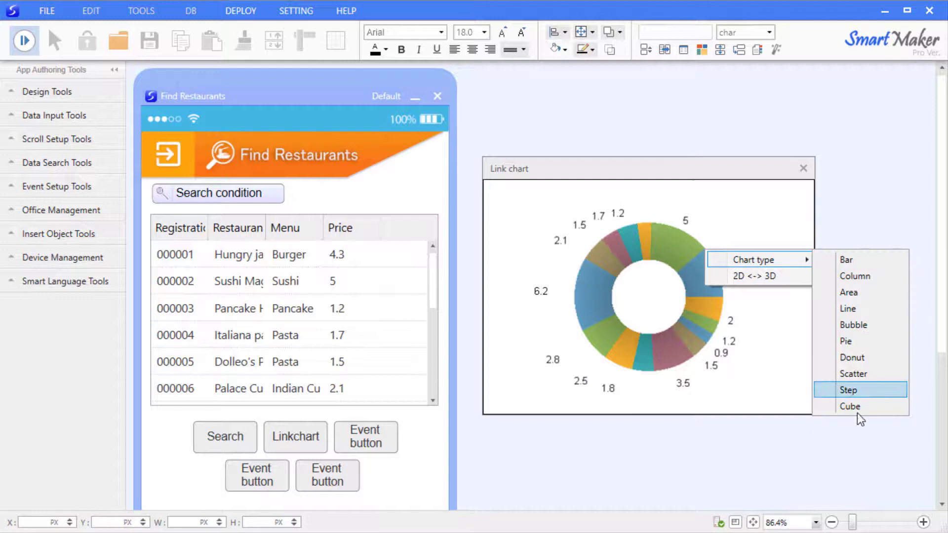
{"action": "left_click", "coordinate": [876, 390]}
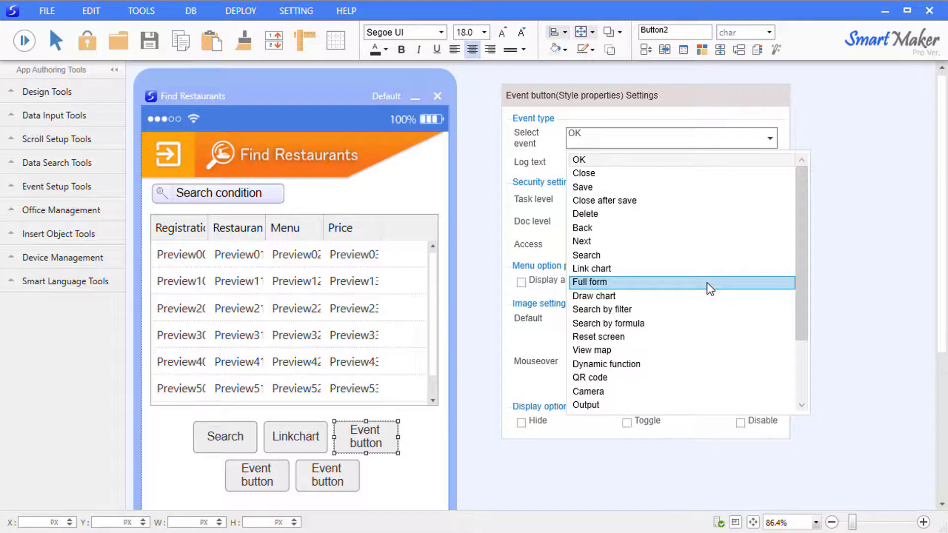
Step: Set the third button to Full form and make RegistrationNo the search table's reference key
{"action": "left_click", "coordinate": [710, 288]}
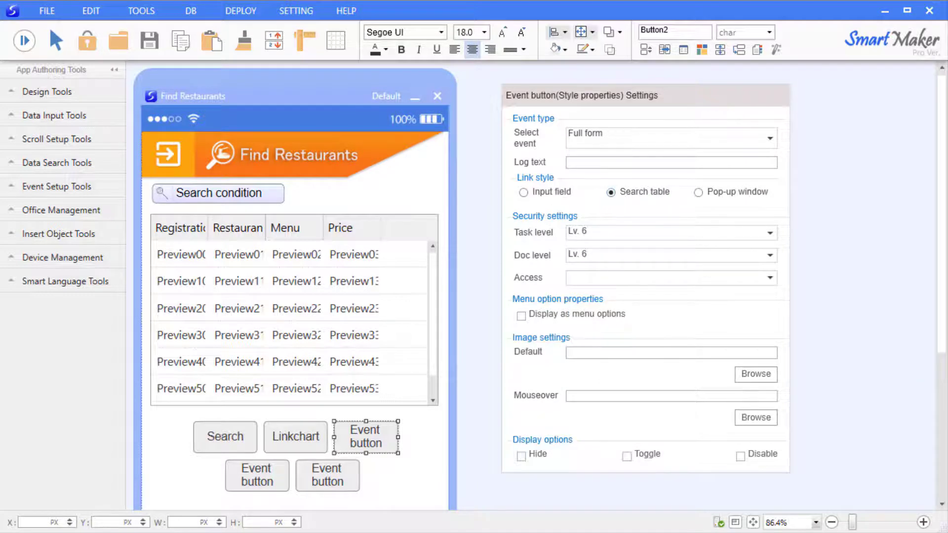
{"action": "right_click", "coordinate": [366, 306]}
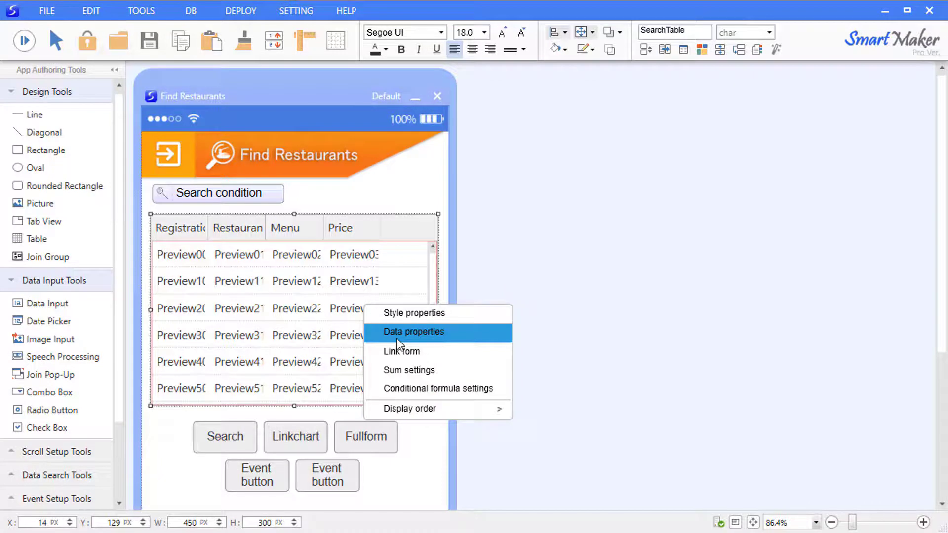
{"action": "left_click", "coordinate": [396, 335]}
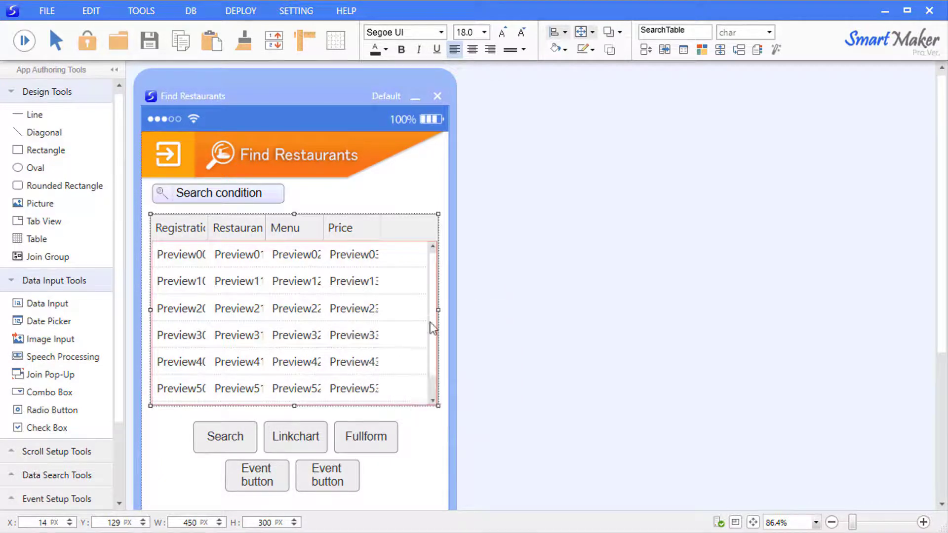
{"action": "left_click", "coordinate": [628, 384]}
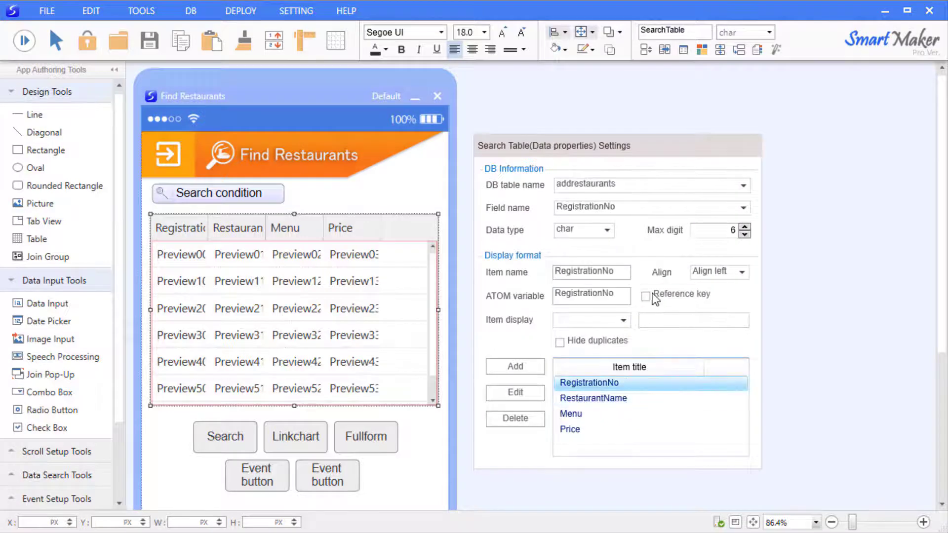
{"action": "left_click", "coordinate": [646, 297]}
{"action": "left_click", "coordinate": [515, 392]}
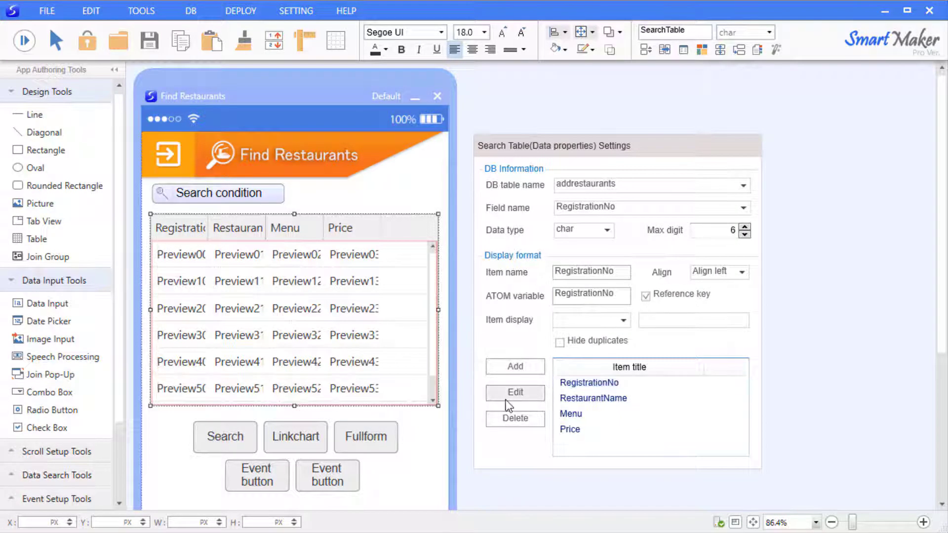
{"action": "left_click", "coordinate": [503, 478]}
Step: Link the Fullform button to the Add Restaurants.QPM model
{"action": "left_click", "coordinate": [365, 437]}
{"action": "right_click", "coordinate": [388, 436]}
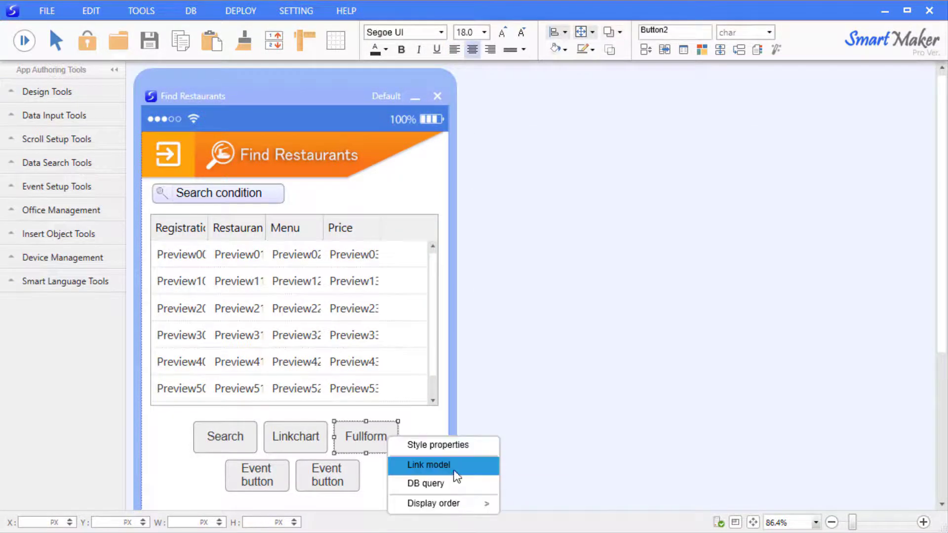
{"action": "left_click", "coordinate": [457, 465]}
{"action": "left_click_drag", "start_coordinate": [521, 487], "coordinate": [567, 211]}
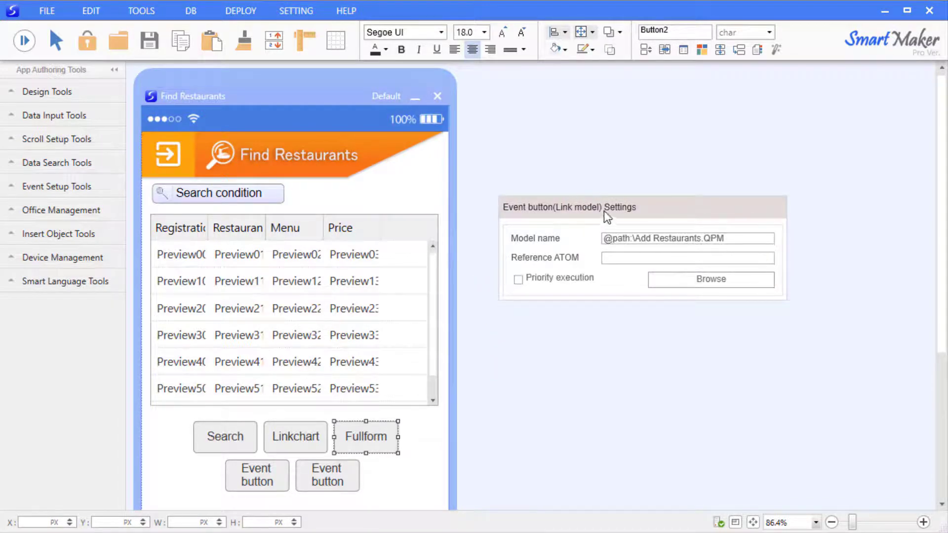
{"action": "left_click_drag", "start_coordinate": [604, 211], "coordinate": [583, 282]}
Step: Start preview and run the form with live restaurant data
{"action": "left_click", "coordinate": [416, 445]}
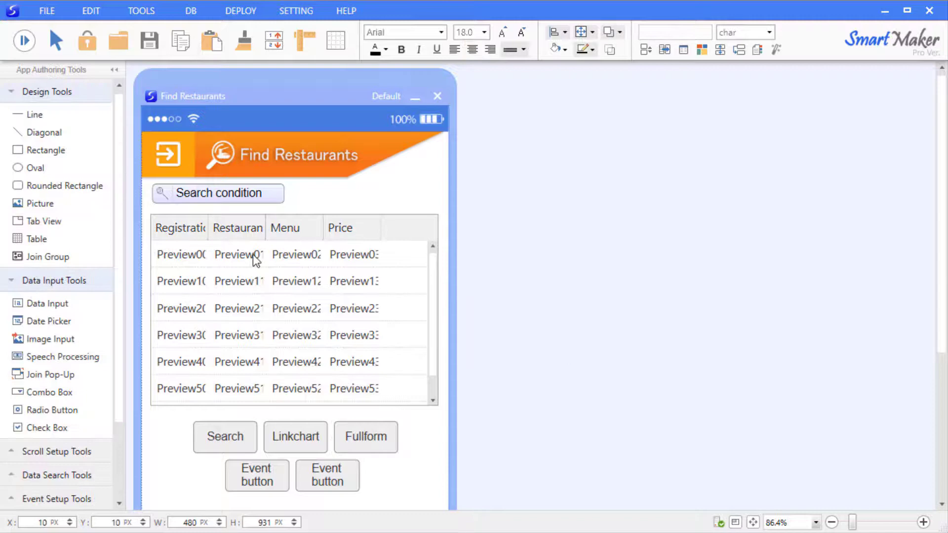
{"action": "left_click", "coordinate": [24, 48]}
{"action": "left_click", "coordinate": [215, 428]}
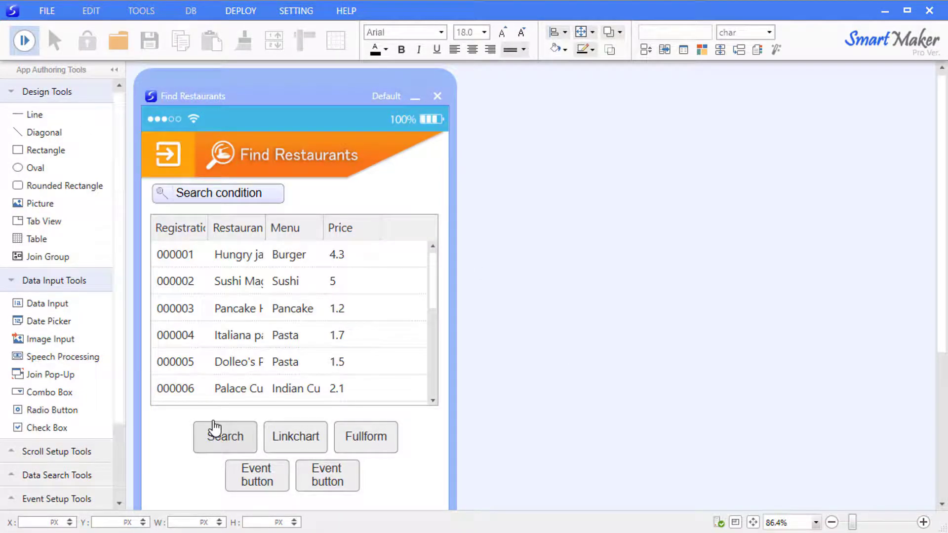
Step: Open the full Add Restaurants record for 000002 Sushi, close it, then open 000004's
{"action": "left_click", "coordinate": [247, 285]}
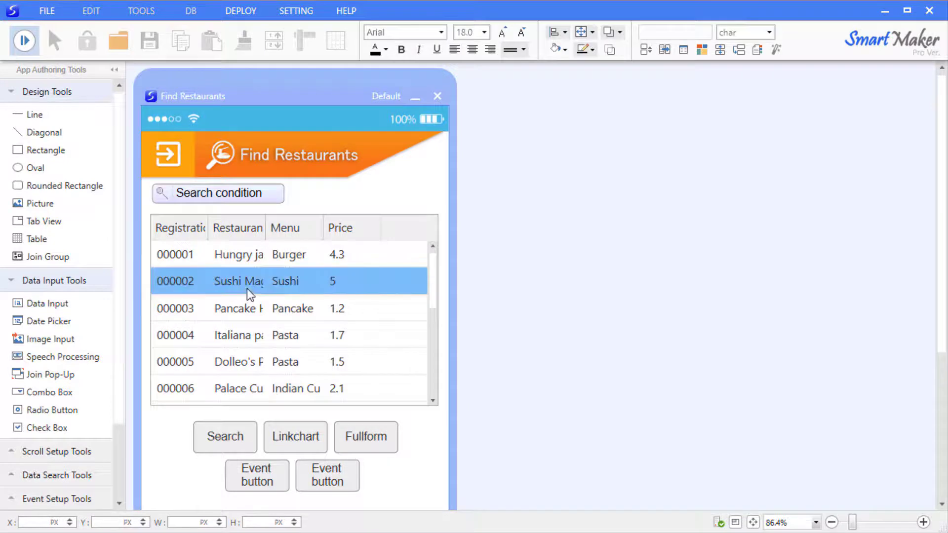
{"action": "left_click", "coordinate": [363, 441]}
{"action": "mouse_move", "coordinate": [257, 98]}
{"action": "left_mouse_down"}
{"action": "mouse_move", "coordinate": [609, 96]}
{"action": "mouse_move", "coordinate": [593, 95]}
{"action": "left_mouse_up"}
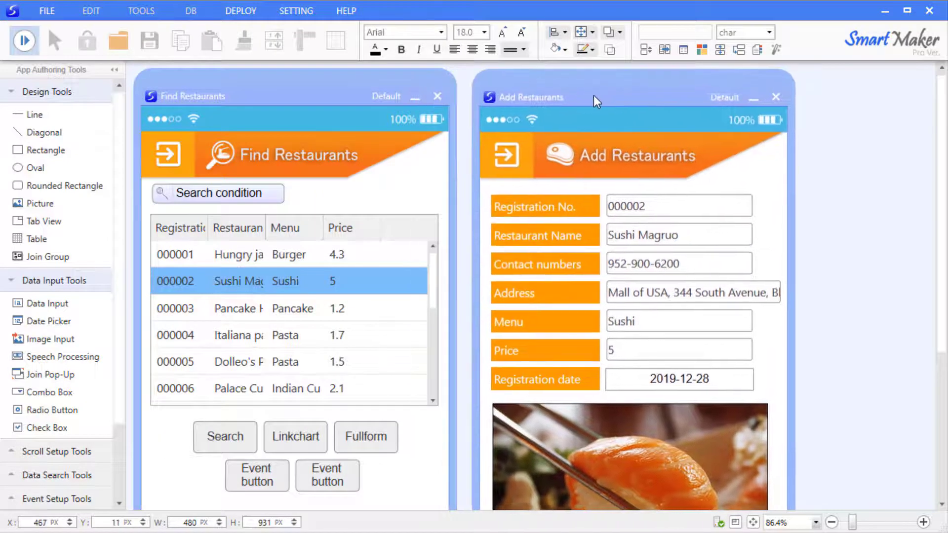
{"action": "left_click", "coordinate": [769, 97]}
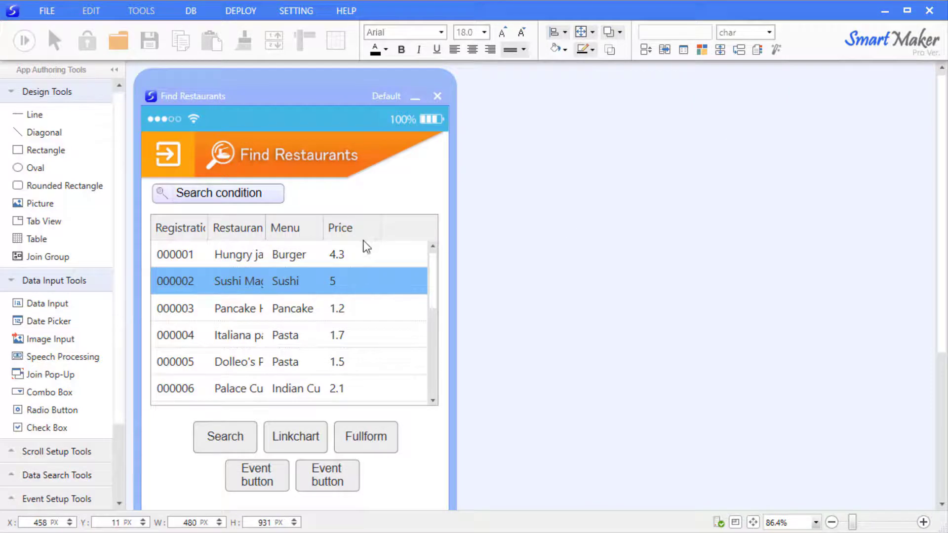
{"action": "left_click", "coordinate": [353, 437]}
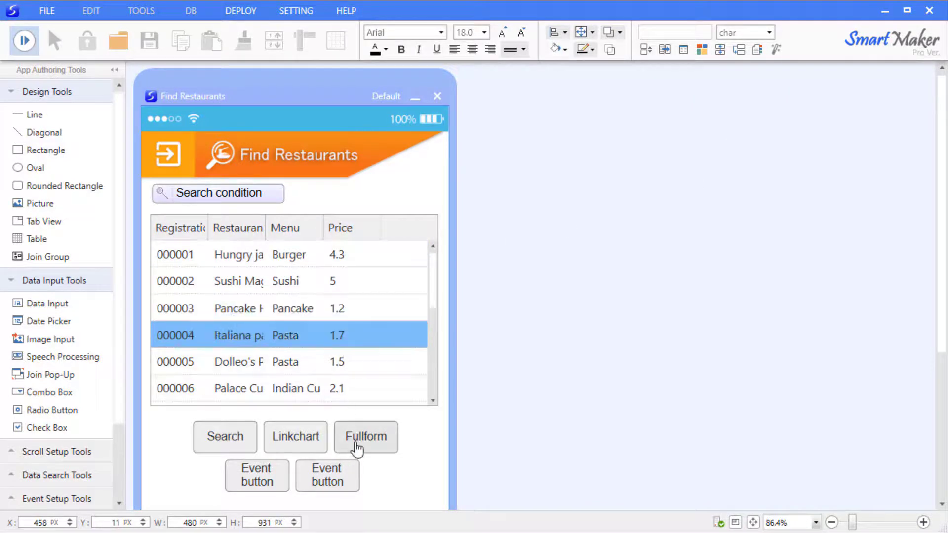
{"action": "mouse_move", "coordinate": [307, 102]}
{"action": "left_mouse_down"}
{"action": "mouse_move", "coordinate": [611, 94]}
{"action": "mouse_move", "coordinate": [600, 94]}
{"action": "left_mouse_up"}
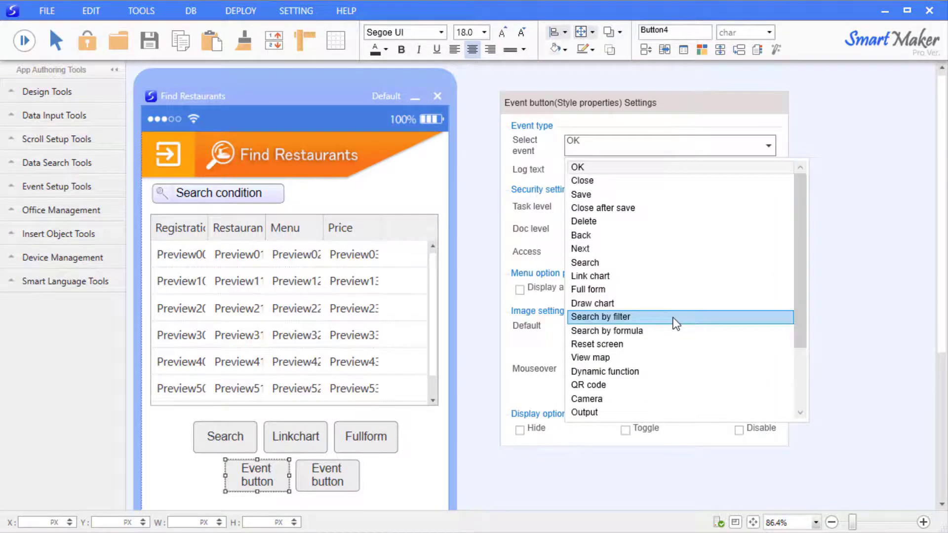
Step: Give the event button a Search by filter event and widen Searchbyfilter onto one line
{"action": "left_click", "coordinate": [676, 323]}
{"action": "left_click", "coordinate": [467, 315]}
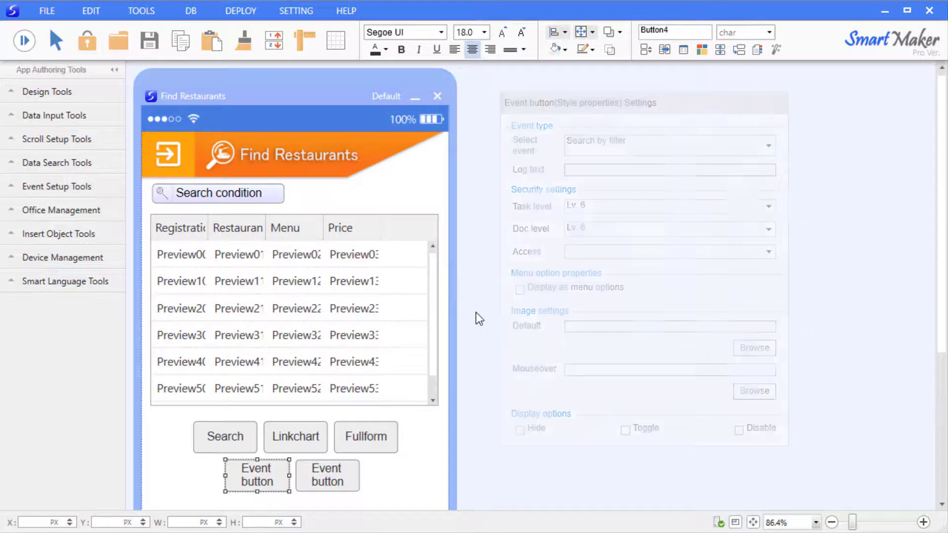
{"action": "left_click", "coordinate": [250, 480]}
{"action": "left_click_drag", "start_coordinate": [226, 475], "coordinate": [210, 475]}
{"action": "left_click", "coordinate": [200, 482]}
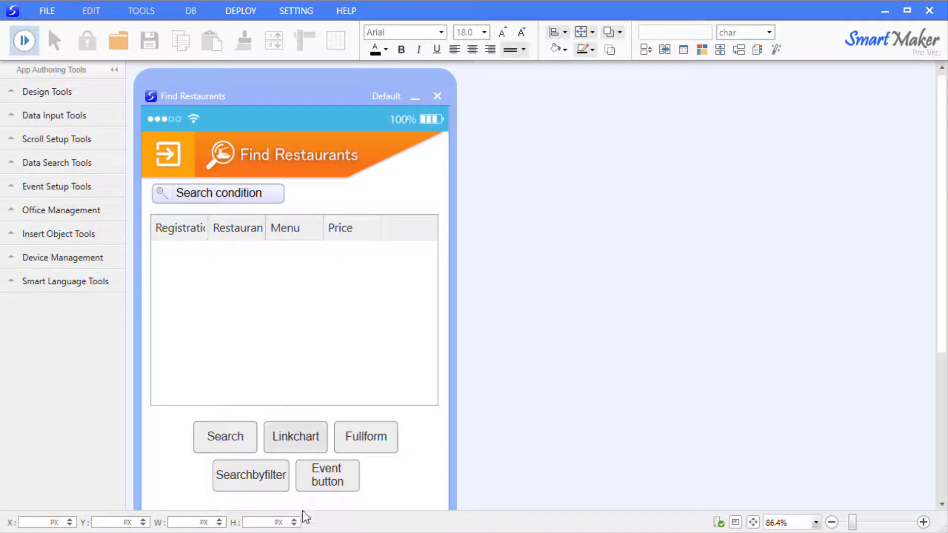
Step: Preview the form and choose Menu as the Searchbyfilter field
{"action": "left_click", "coordinate": [227, 446]}
{"action": "left_click", "coordinate": [250, 479]}
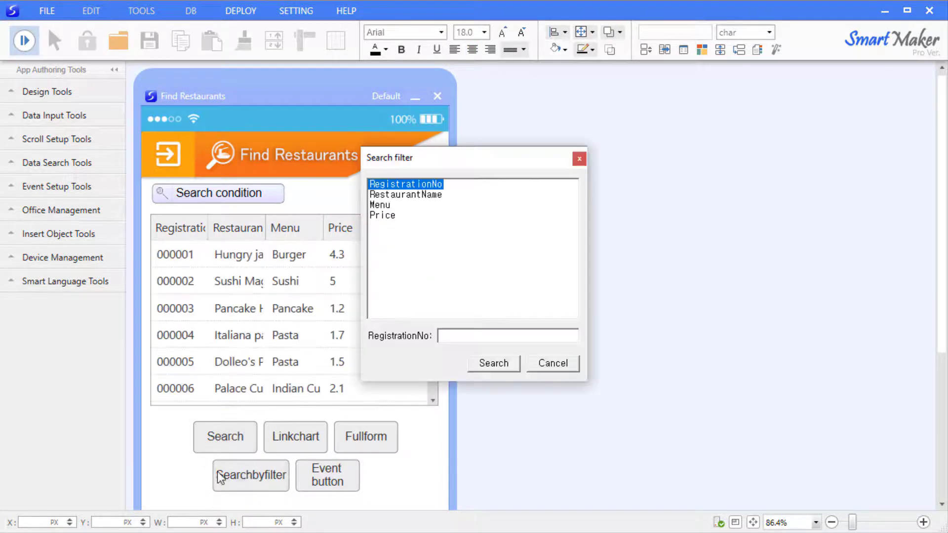
{"action": "left_click_drag", "start_coordinate": [480, 157], "coordinate": [608, 167]}
{"action": "left_click", "coordinate": [510, 235]}
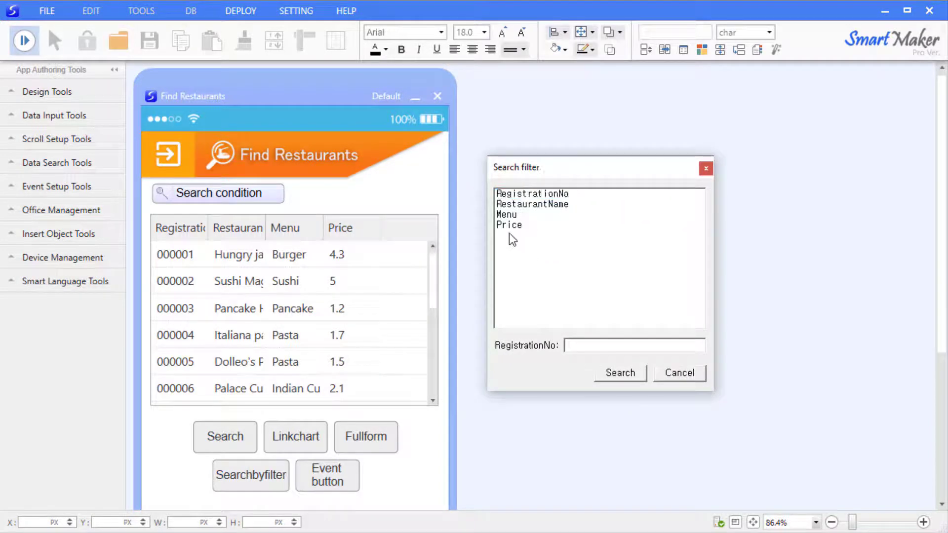
{"action": "left_click", "coordinate": [514, 228]}
{"action": "left_click", "coordinate": [525, 196]}
{"action": "left_click", "coordinate": [509, 217]}
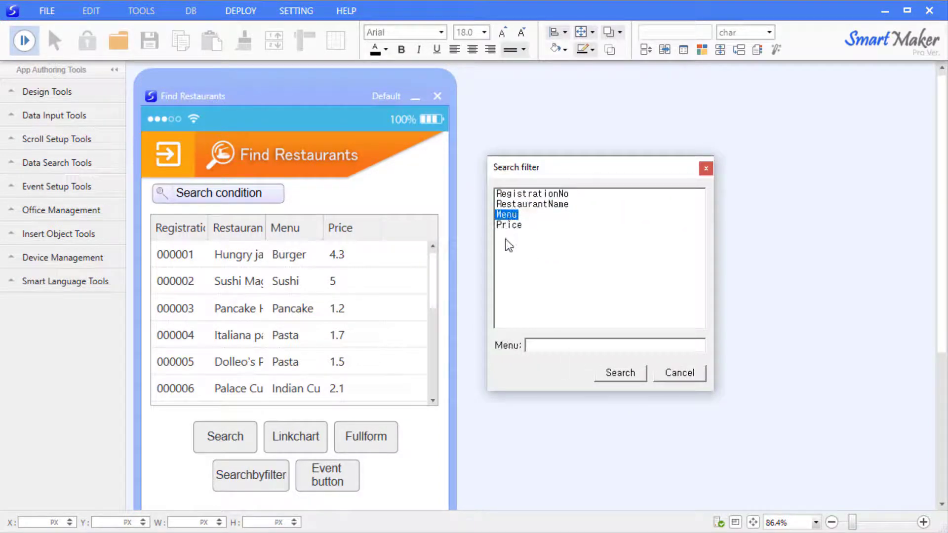
Step: Filter for Burger, returning three restaurants, then widen Searchbyformula to fit one line
{"action": "left_click", "coordinate": [555, 344]}
{"action": "type", "text": "Burger"}
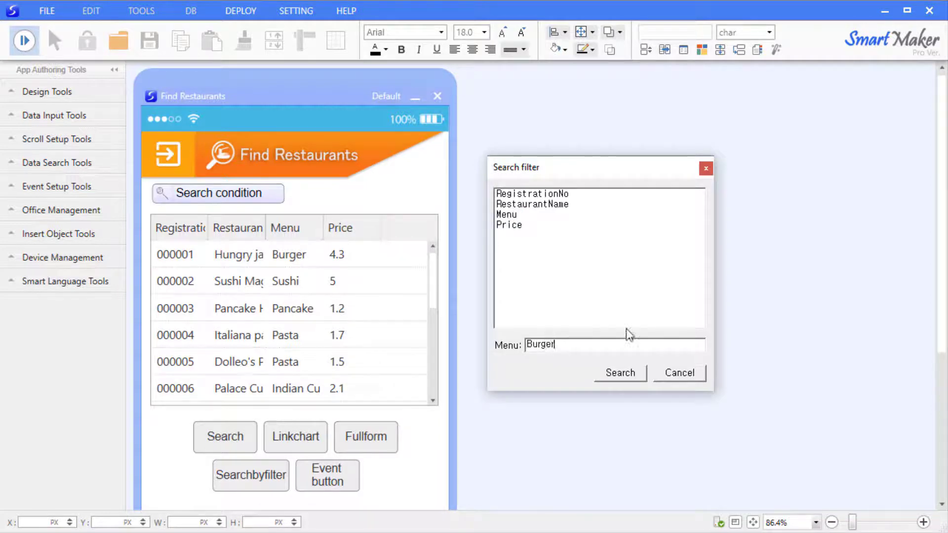
{"action": "left_click", "coordinate": [620, 373]}
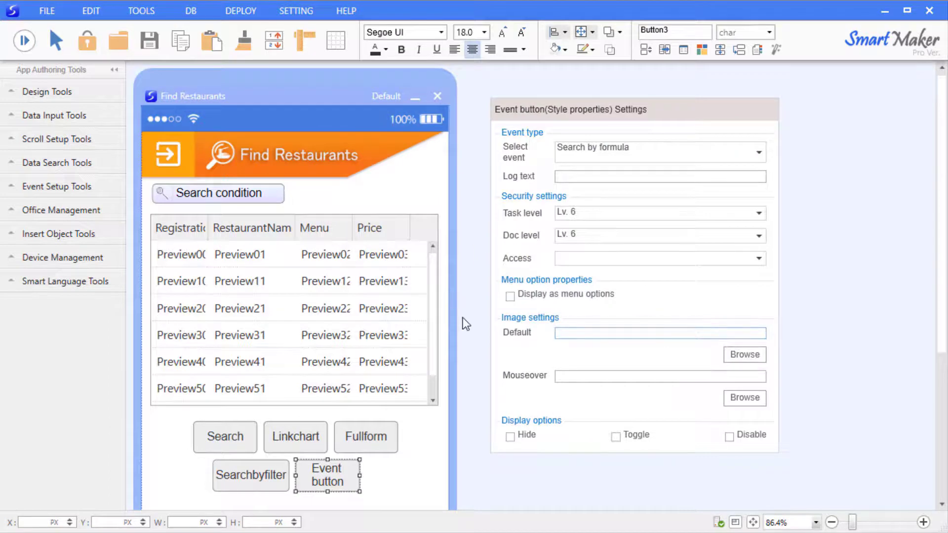
{"action": "left_click_drag", "start_coordinate": [359, 476], "coordinate": [389, 478]}
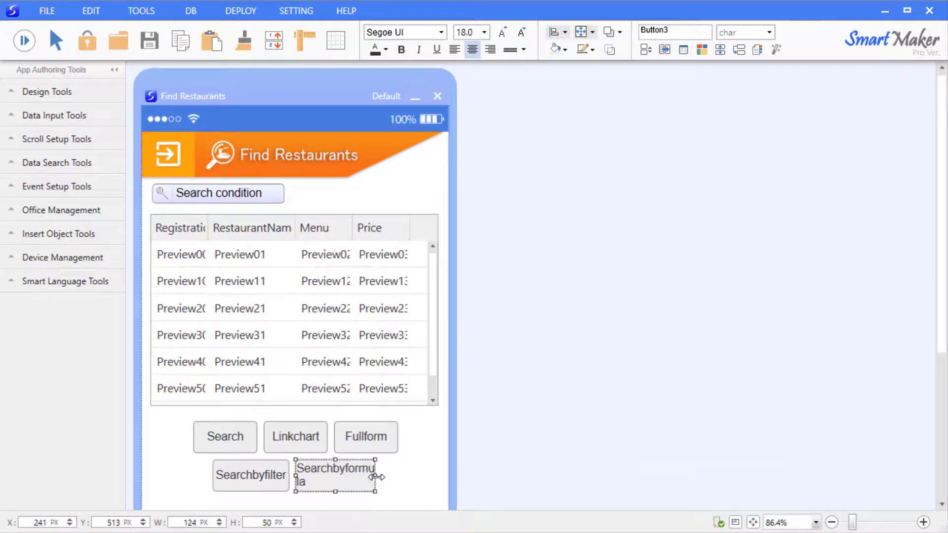
Step: Preview the form and add Menu and Price as Searchbyformula conditions
{"action": "left_click", "coordinate": [413, 485]}
{"action": "key", "text": "F5"}
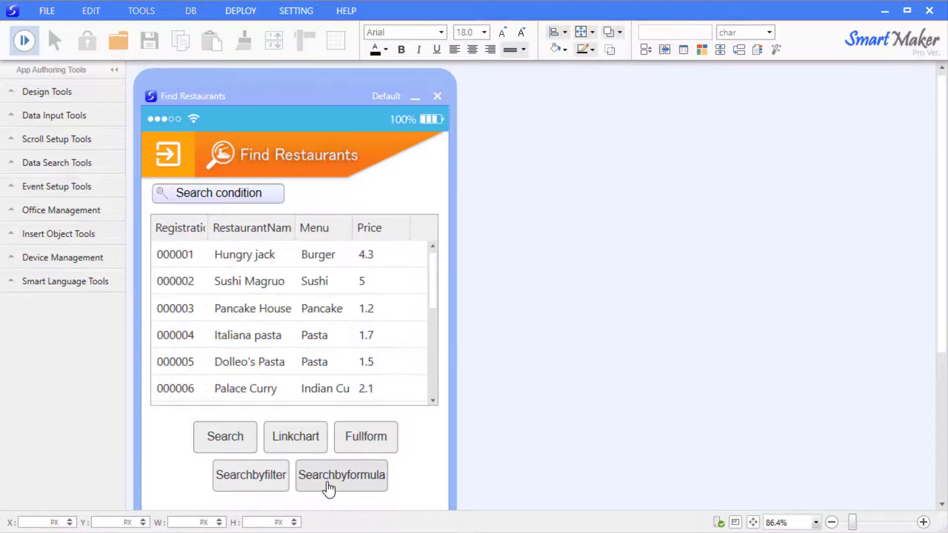
{"action": "left_click", "coordinate": [328, 487]}
{"action": "left_click_drag", "start_coordinate": [477, 212], "coordinate": [493, 214]}
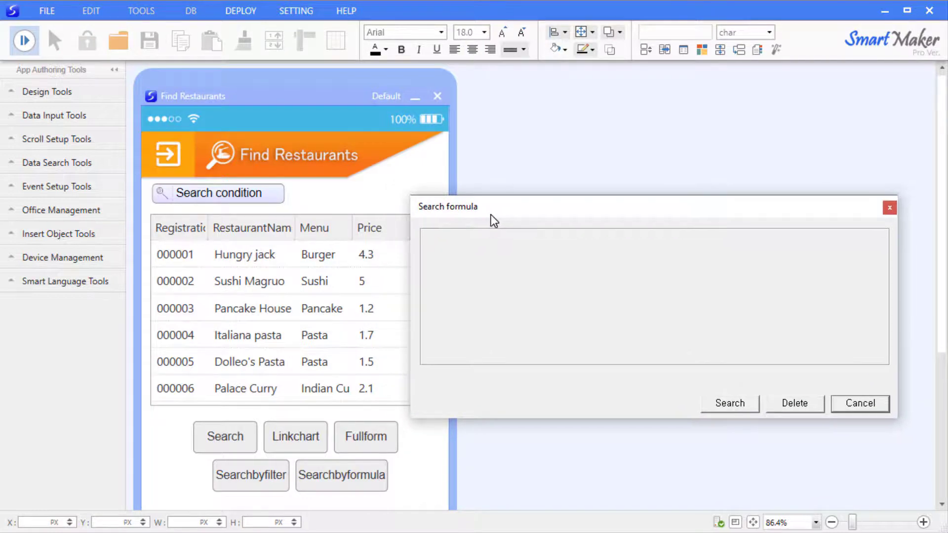
{"action": "left_click", "coordinate": [316, 229]}
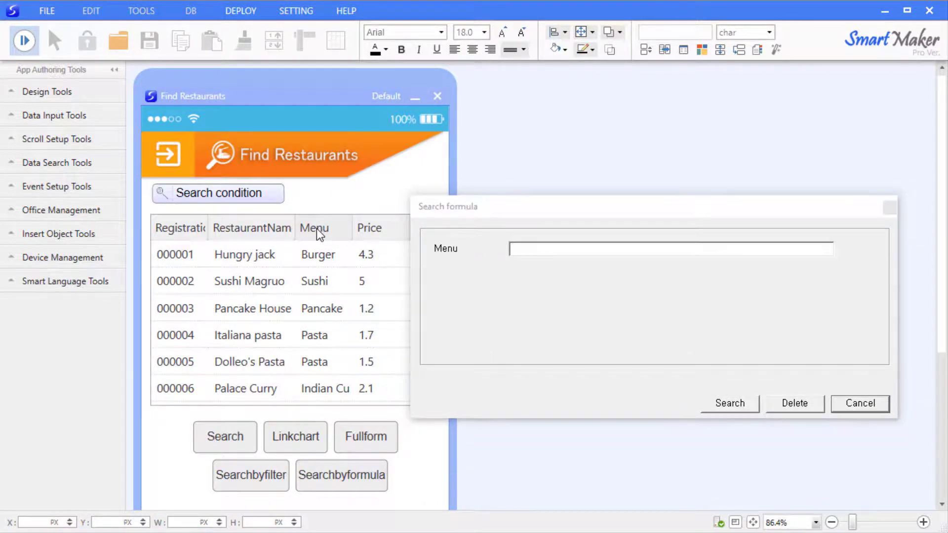
{"action": "left_click", "coordinate": [364, 228]}
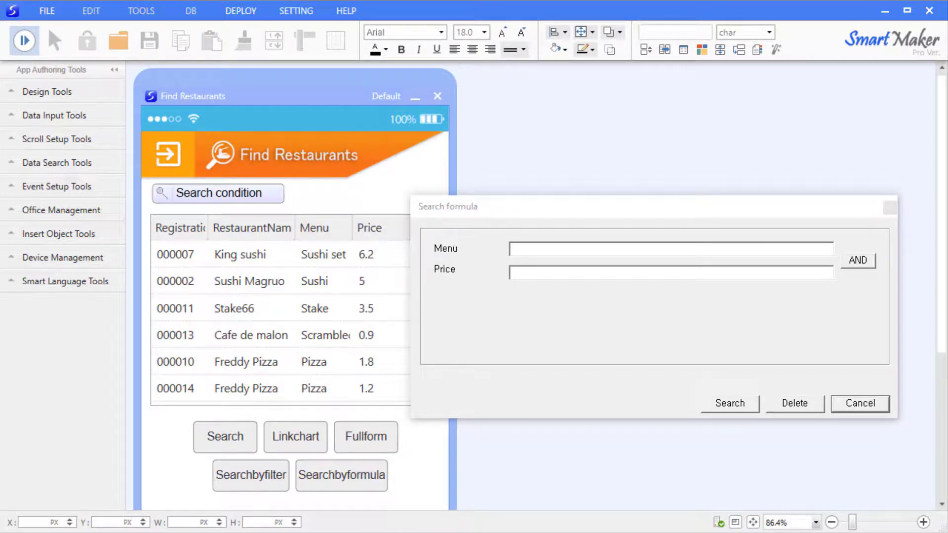
Step: Search for Pizza at price 1.2, leaving only 000014 Freddy Pizza, then exit preview
{"action": "left_click", "coordinate": [550, 249]}
{"action": "type", "text": "Pizza"}
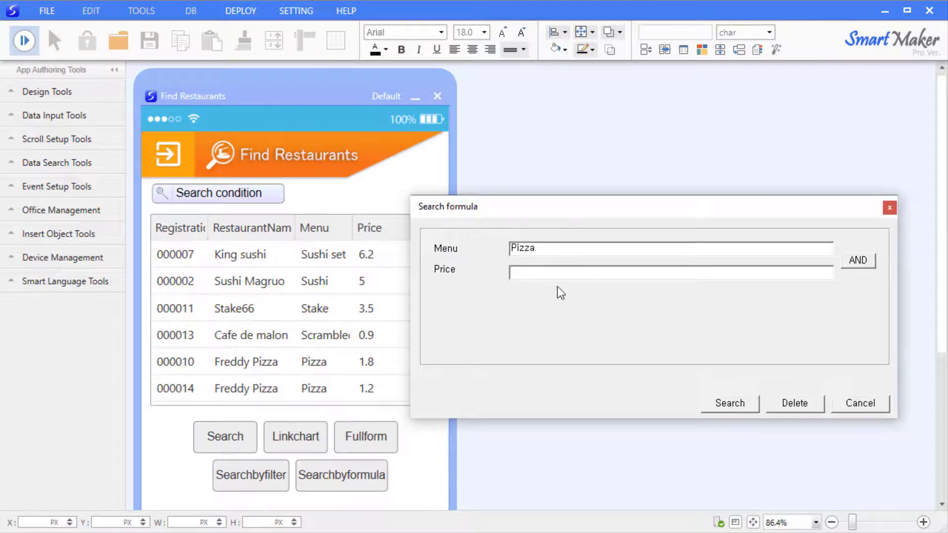
{"action": "left_click", "coordinate": [571, 272]}
{"action": "type", "text": "1.2"}
{"action": "left_click", "coordinate": [731, 403]}
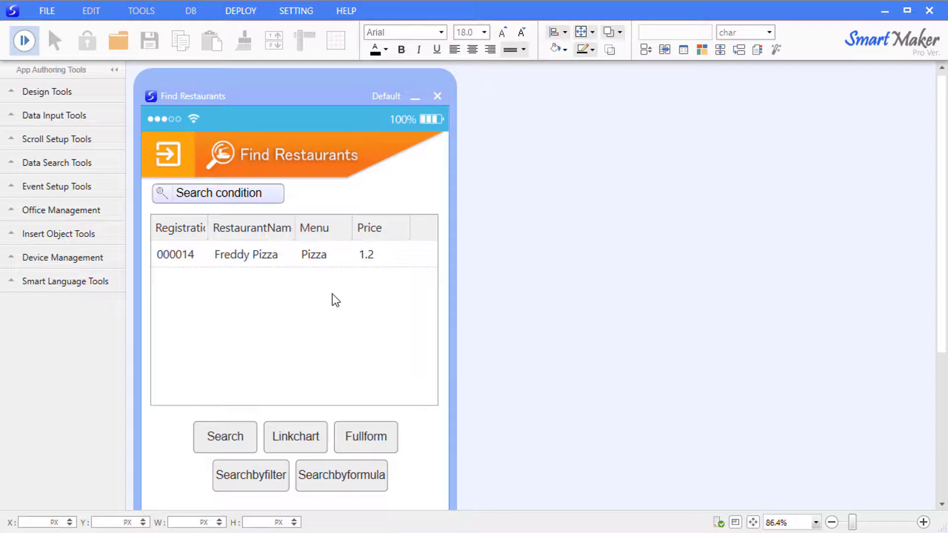
{"action": "key", "text": "Escape"}
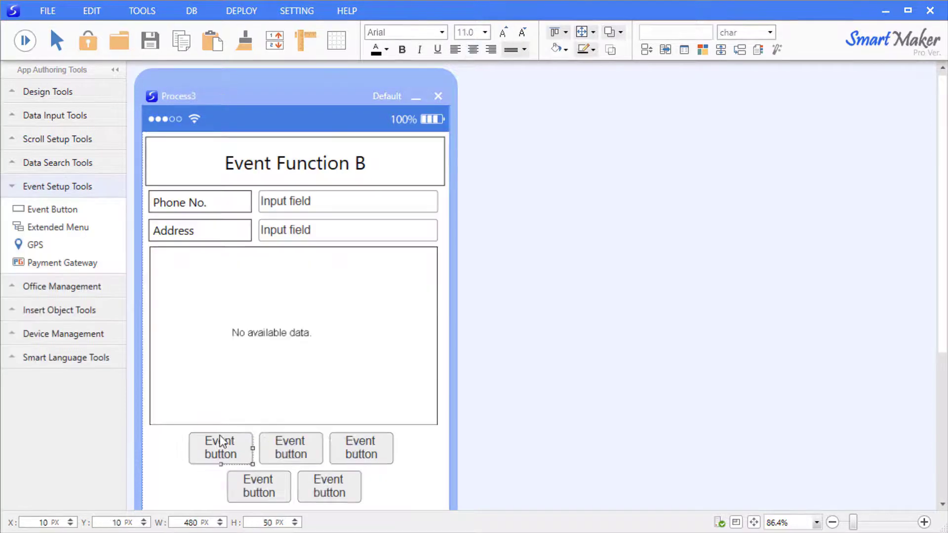
Step: Set the first event button's event to Draw chart
{"action": "double_click", "coordinate": [221, 448]}
{"action": "left_click_drag", "start_coordinate": [486, 260], "coordinate": [704, 126]}
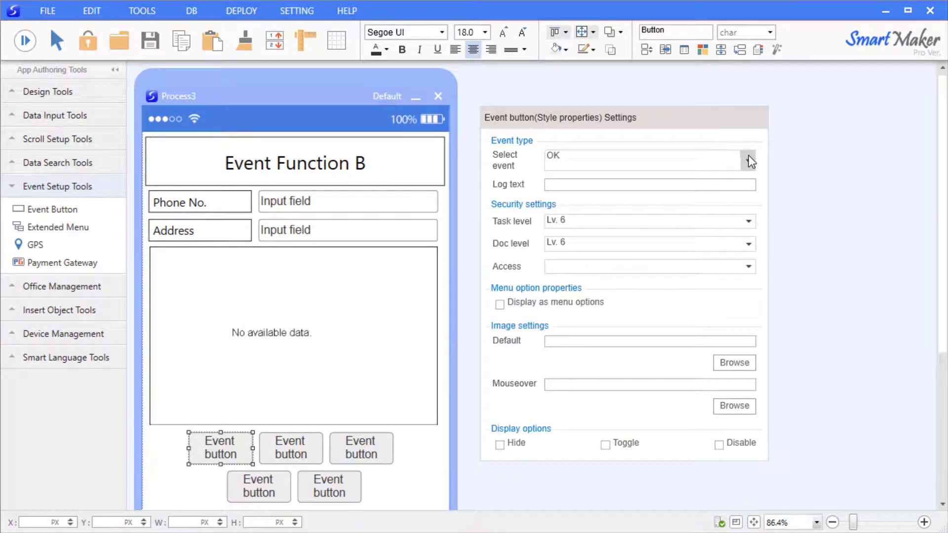
{"action": "left_click", "coordinate": [748, 158]}
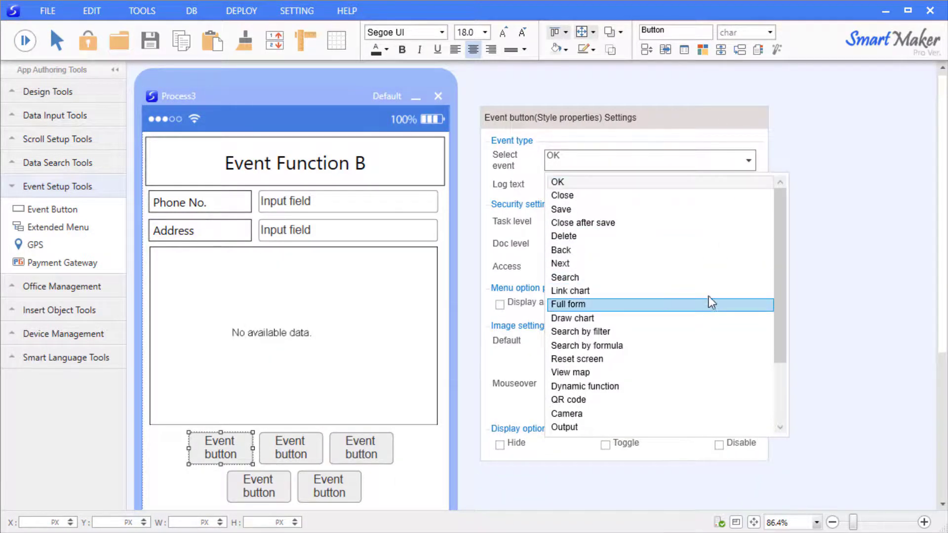
{"action": "left_click", "coordinate": [654, 318]}
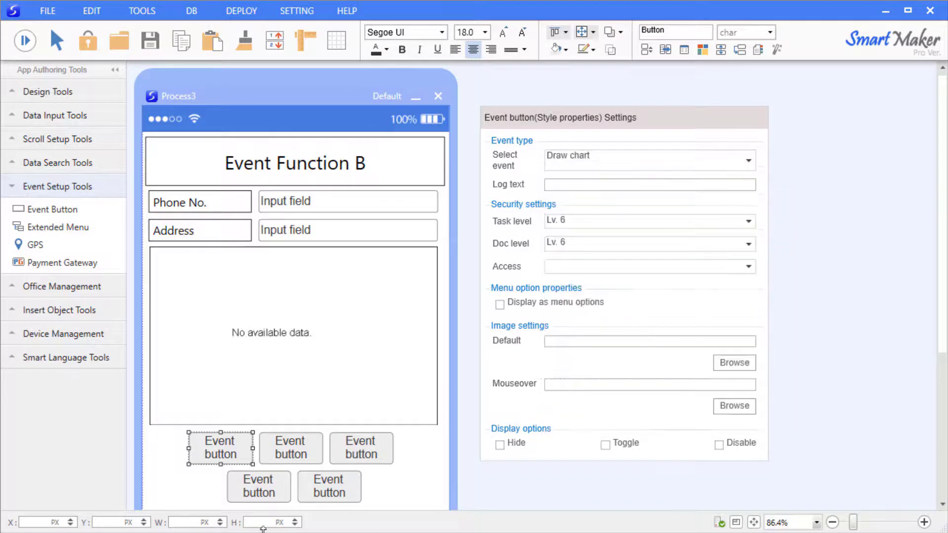
{"action": "left_click", "coordinate": [398, 482]}
Step: Preview the Drawchart menu-price bar chart, close it, and open the chart's data properties
{"action": "left_click", "coordinate": [25, 40]}
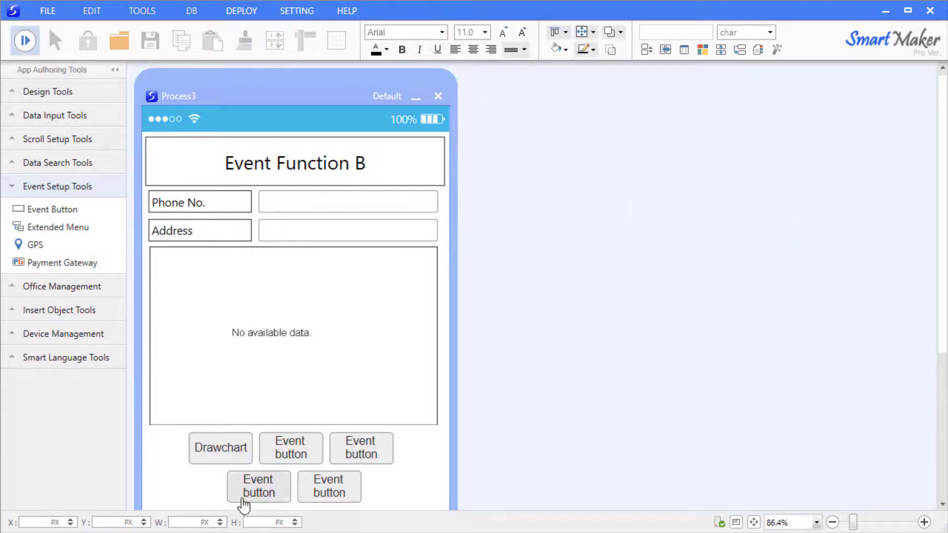
{"action": "left_click", "coordinate": [217, 457]}
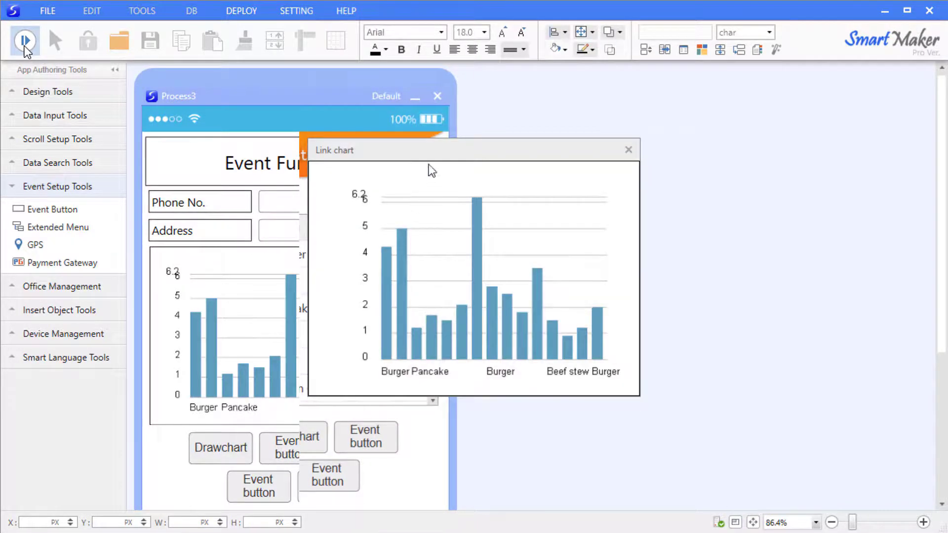
{"action": "left_click_drag", "start_coordinate": [430, 169], "coordinate": [617, 173]}
{"action": "right_click", "coordinate": [602, 258]}
{"action": "mouse_move", "coordinate": [650, 267]}
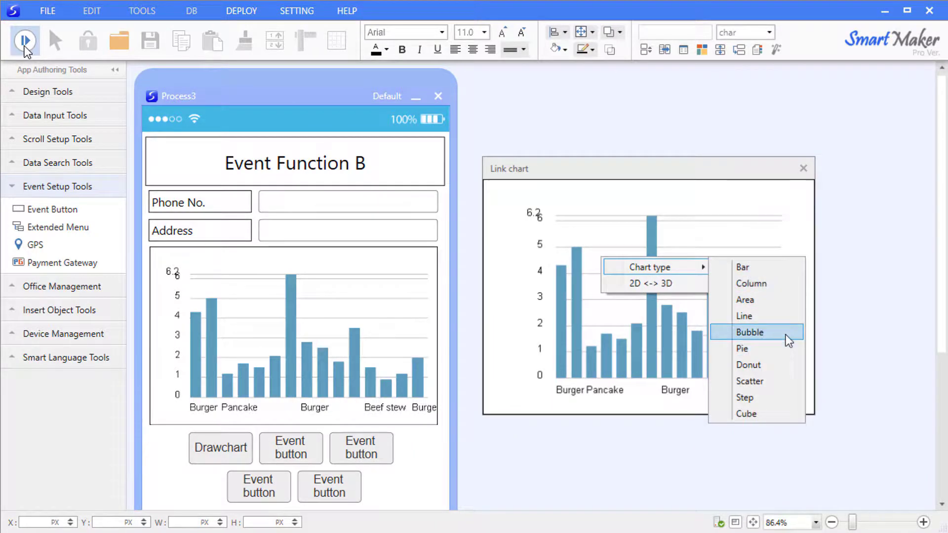
{"action": "left_click", "coordinate": [787, 334]}
{"action": "right_click", "coordinate": [270, 274]}
{"action": "left_click", "coordinate": [321, 301]}
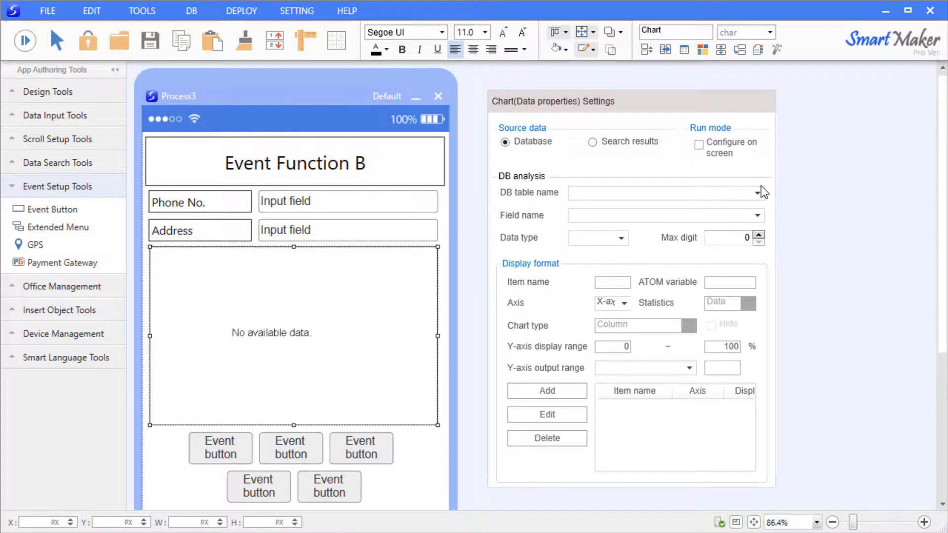
Step: Choose the addrestaurants DB table, adding Menu as X-axis and Price as Y-axis data
{"action": "left_click", "coordinate": [759, 190]}
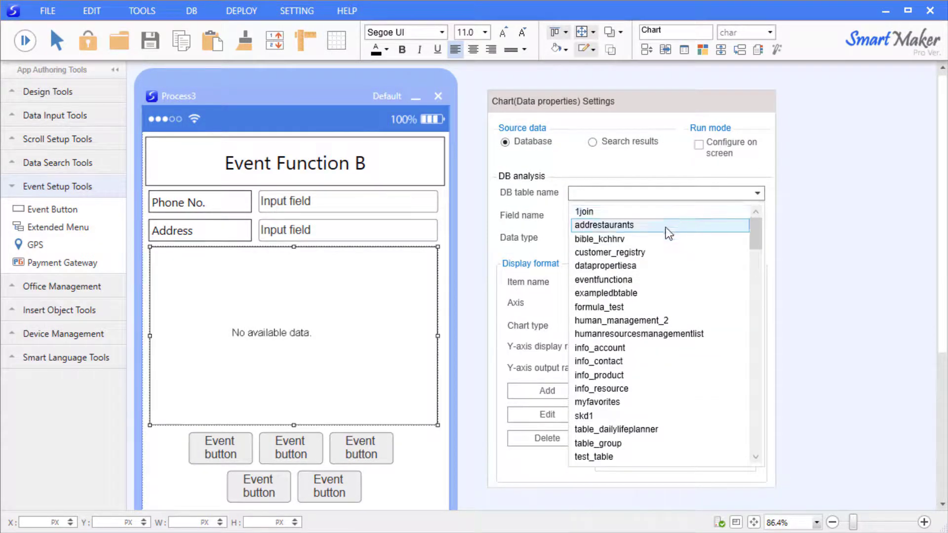
{"action": "left_click", "coordinate": [665, 228]}
{"action": "left_click", "coordinate": [755, 216]}
{"action": "left_click", "coordinate": [642, 246]}
{"action": "left_click", "coordinate": [547, 390]}
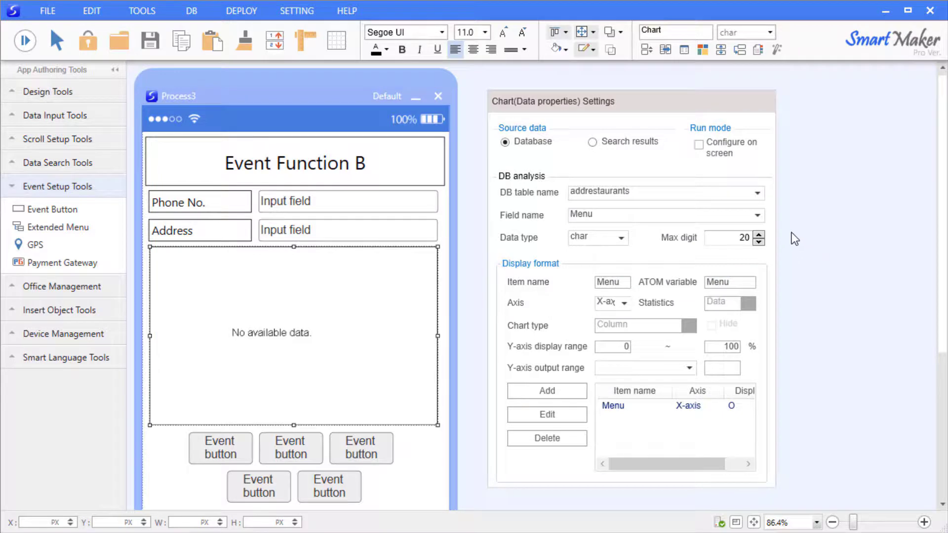
{"action": "left_click", "coordinate": [755, 216]}
{"action": "left_click", "coordinate": [623, 301]}
{"action": "left_click", "coordinate": [617, 303]}
{"action": "left_click", "coordinate": [623, 335]}
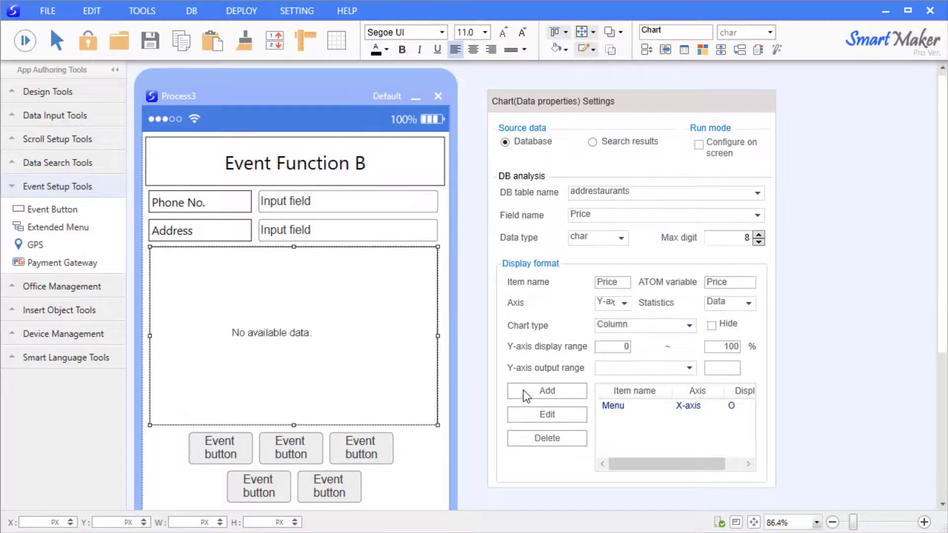
{"action": "left_click", "coordinate": [552, 391]}
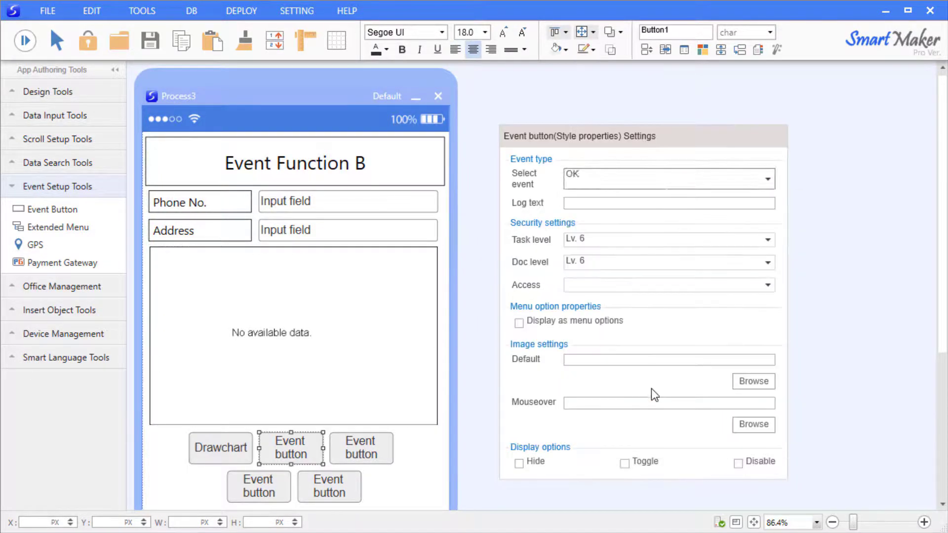
{"action": "left_click", "coordinate": [291, 447]}
{"action": "type", "text": "Viewmap"}
Step: Set the bottom-left button's event to QR code
{"action": "left_click", "coordinate": [386, 444]}
{"action": "double_click", "coordinate": [247, 490]}
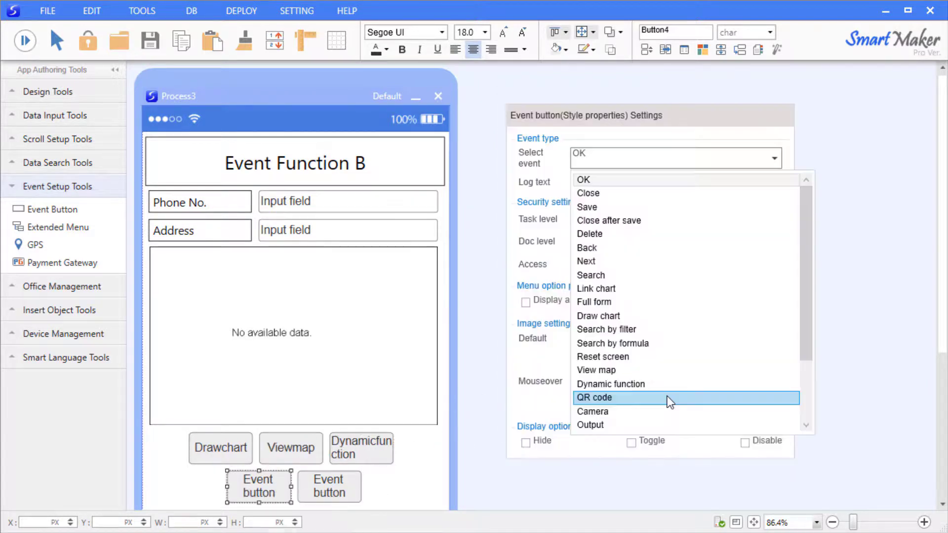
{"action": "left_click", "coordinate": [668, 396]}
Step: Set the Viewmap button's Reference ATOM to Address
{"action": "left_click", "coordinate": [403, 486]}
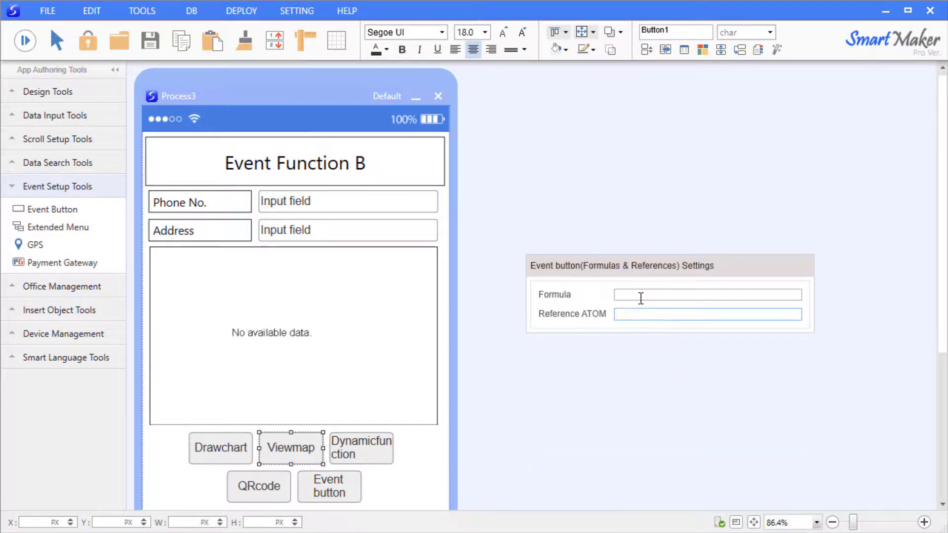
{"action": "left_click", "coordinate": [614, 314]}
{"action": "type", "text": "Address"}
{"action": "key", "text": "F5"}
Step: Run the form in preview and test Viewmap on the pasted address
{"action": "left_click", "coordinate": [306, 231]}
{"action": "key", "text": "ctrl+v"}
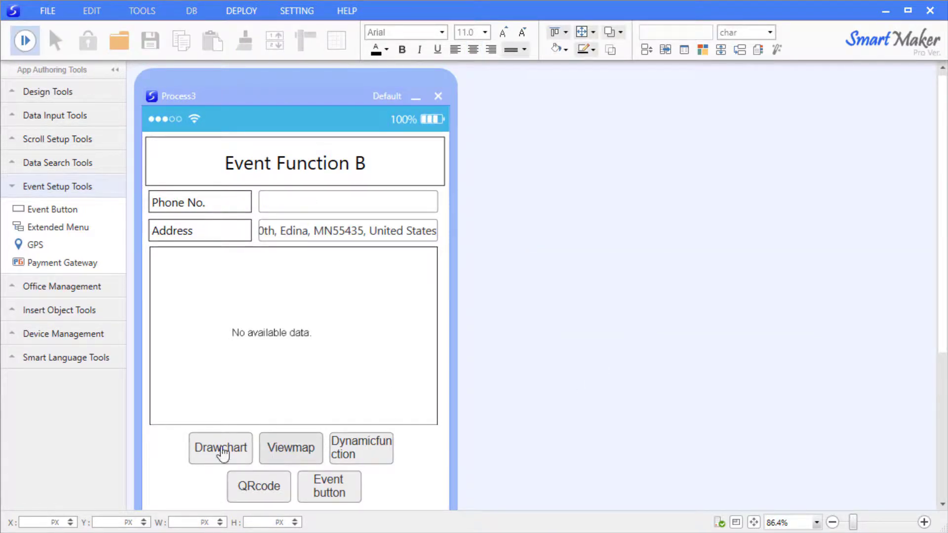
{"action": "mouse_move", "coordinate": [345, 36]}
{"action": "left_mouse_down"}
{"action": "mouse_move", "coordinate": [683, 35]}
{"action": "mouse_move", "coordinate": [653, 33]}
{"action": "left_mouse_up"}
Step: Set the Phone No. field's Dynamic Function to Phone no. in its Style properties
{"action": "key", "text": "Escape"}
{"action": "right_click", "coordinate": [352, 199]}
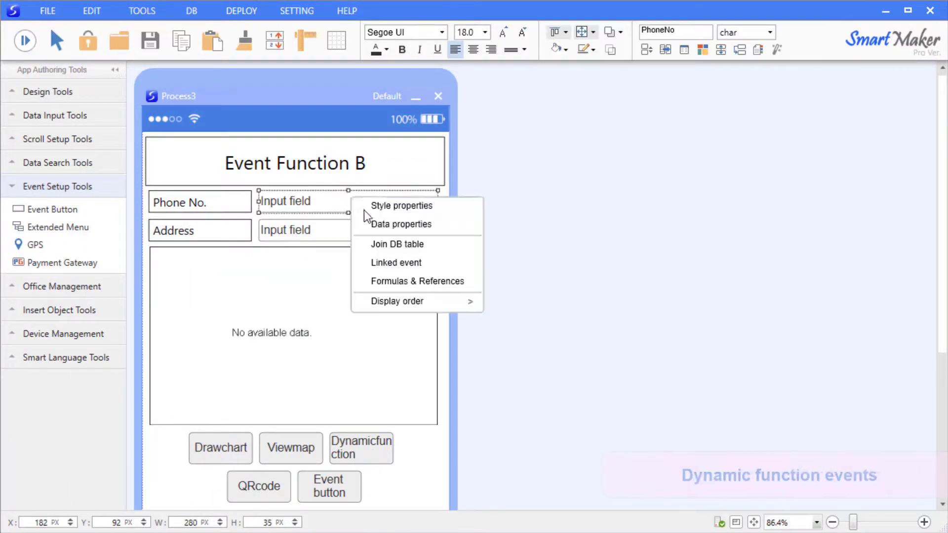
{"action": "left_click", "coordinate": [404, 206]}
{"action": "mouse_move", "coordinate": [433, 162]}
{"action": "left_mouse_down"}
{"action": "mouse_move", "coordinate": [568, 161]}
{"action": "mouse_move", "coordinate": [551, 82]}
{"action": "left_mouse_up"}
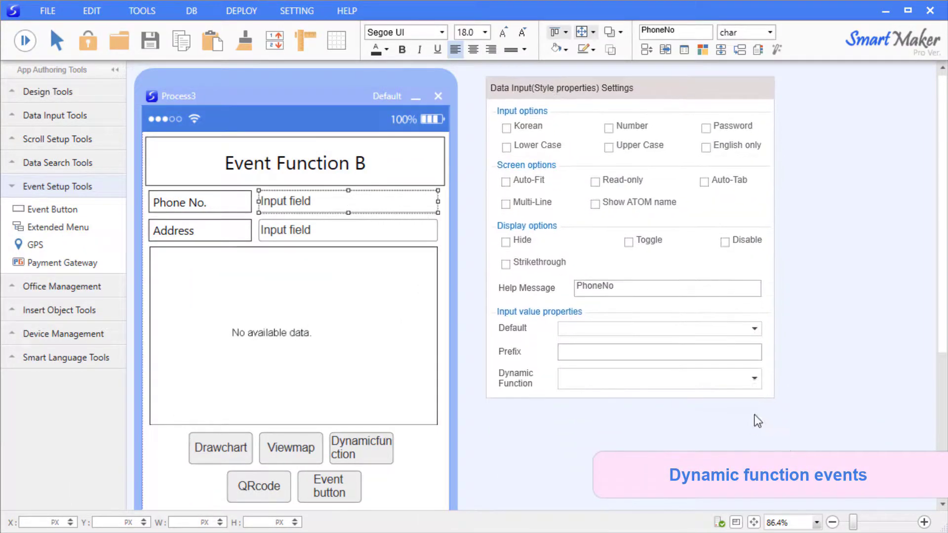
{"action": "left_click", "coordinate": [756, 379]}
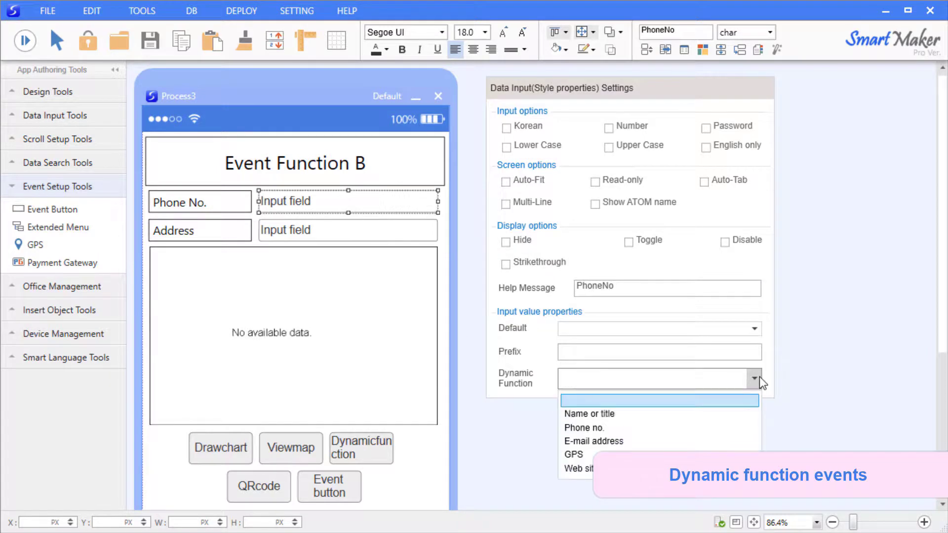
{"action": "left_click", "coordinate": [642, 428]}
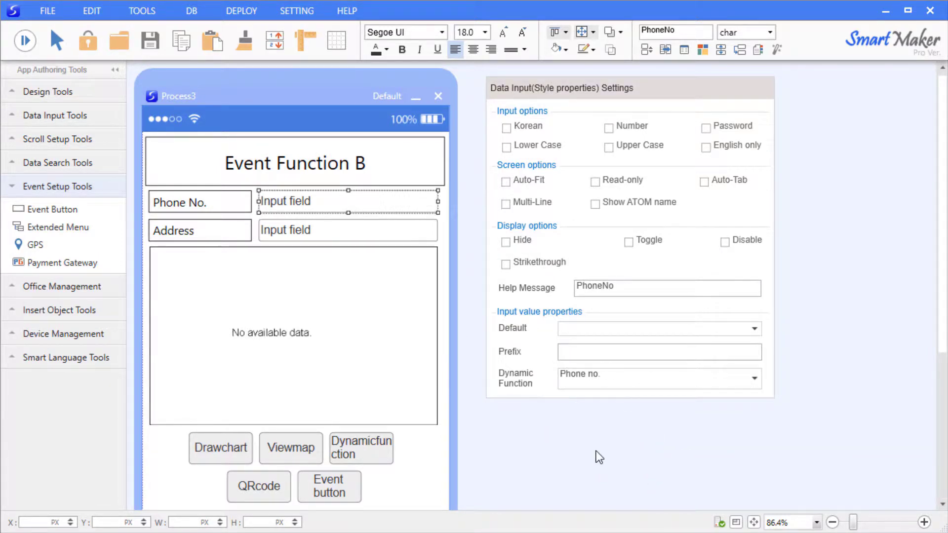
{"action": "left_click", "coordinate": [597, 452]}
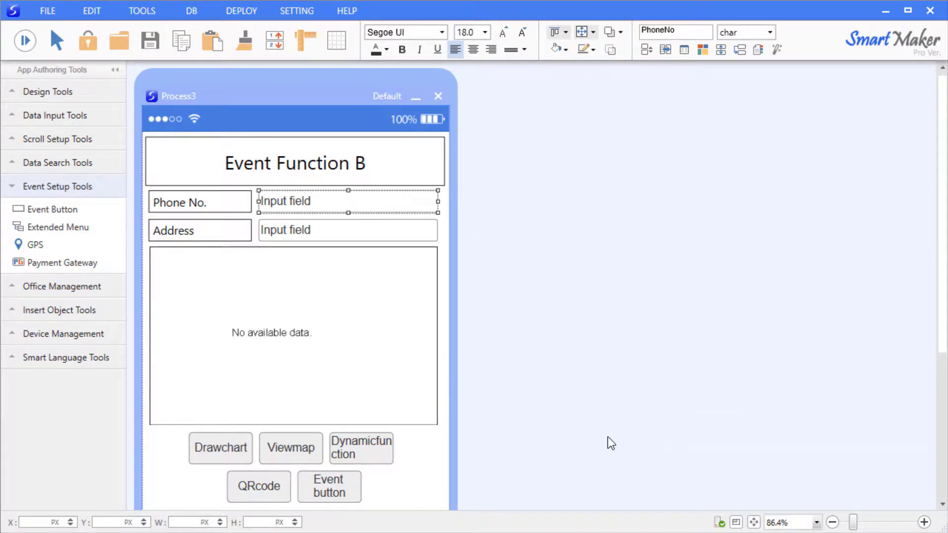
Step: Set the Dynamicfunction button's Reference ATOM to PhoneNo
{"action": "right_click", "coordinate": [364, 443]}
{"action": "left_click", "coordinate": [410, 475]}
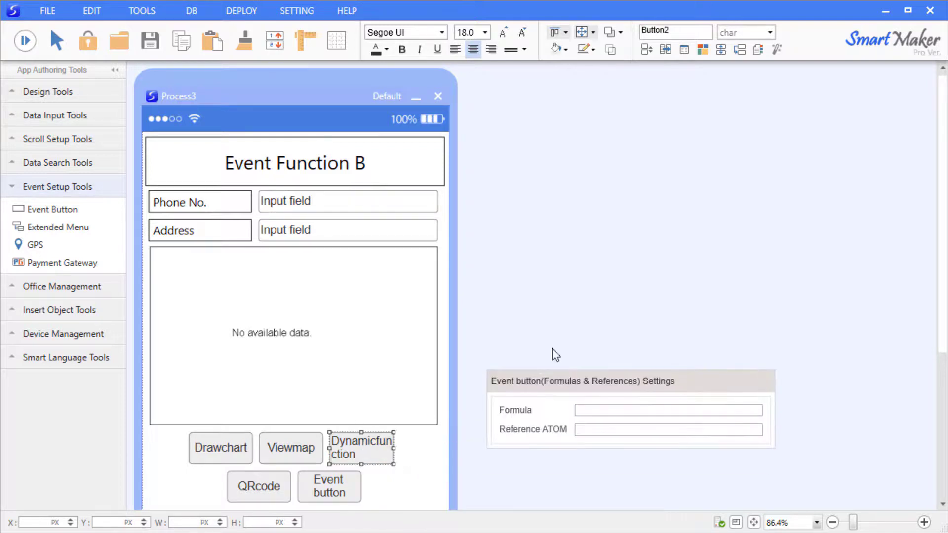
{"action": "left_click", "coordinate": [608, 338]}
{"action": "type", "text": "Pho"}
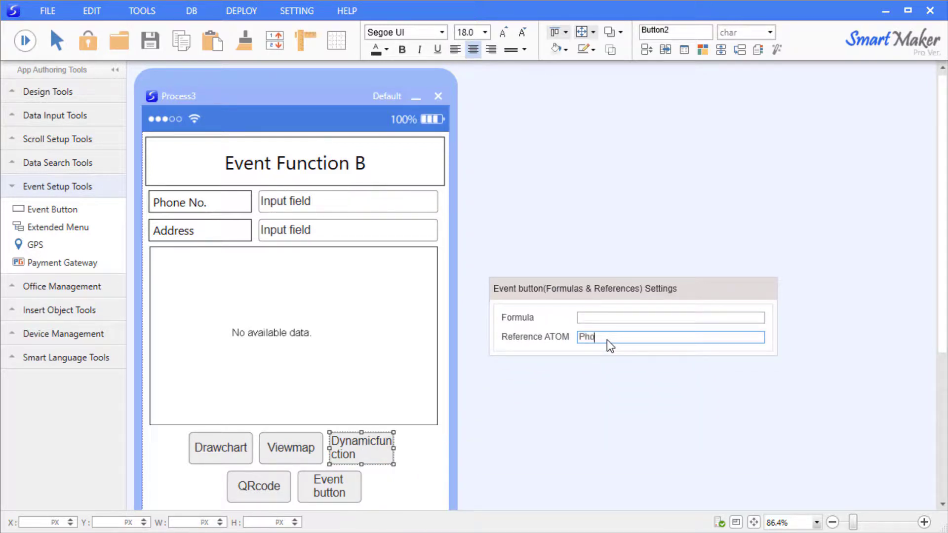
{"action": "type", "text": "neNo"}
{"action": "left_click", "coordinate": [575, 243]}
{"action": "left_click", "coordinate": [25, 40]}
{"action": "left_click", "coordinate": [318, 201]}
{"action": "type", "text": "123"}
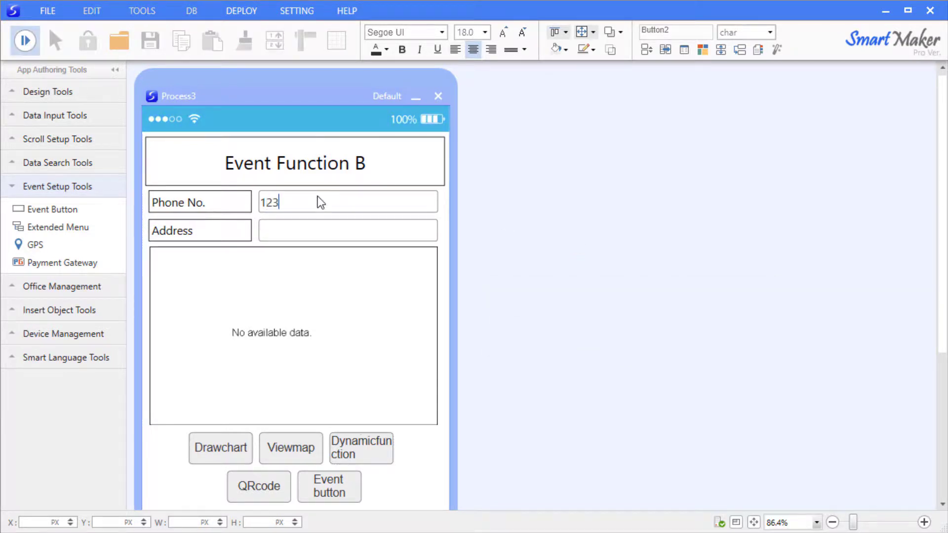
{"action": "type", "text": "-456-7890"}
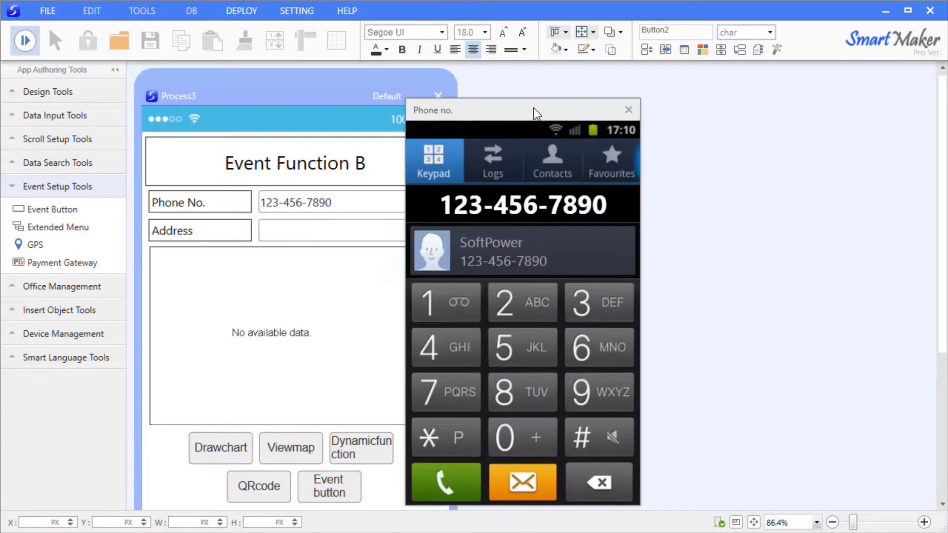
{"action": "left_click_drag", "start_coordinate": [533, 112], "coordinate": [595, 96]}
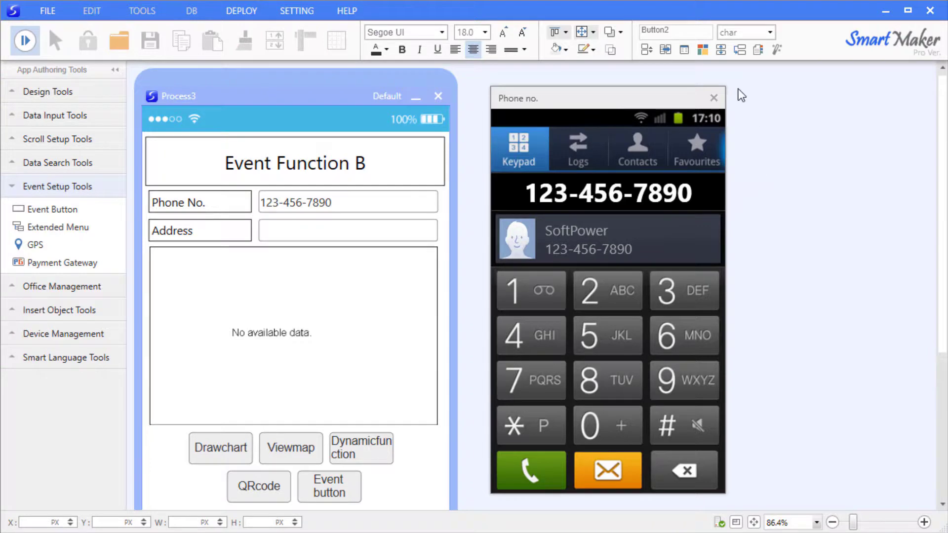
{"action": "left_click", "coordinate": [715, 97]}
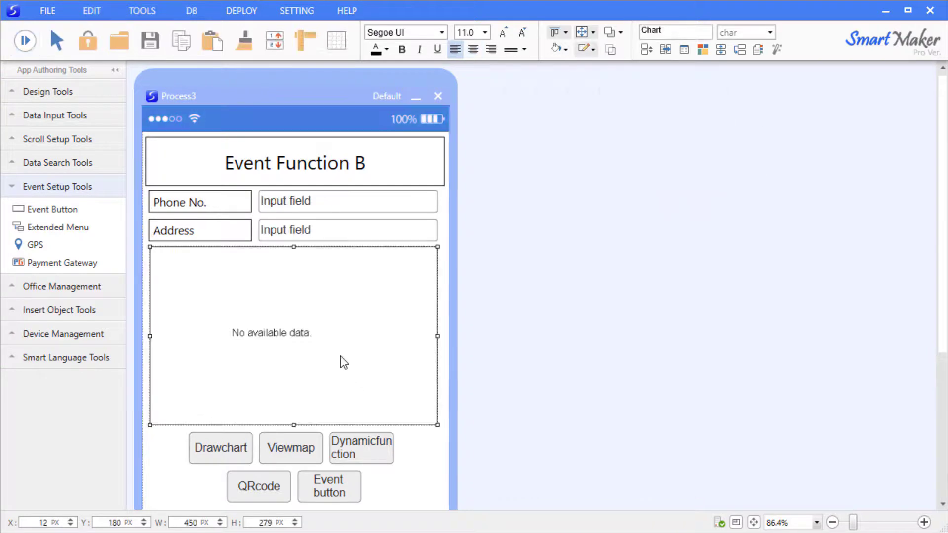
Step: Add a Data Input below Address and rename it QRcode
{"action": "left_click", "coordinate": [41, 116]}
{"action": "mouse_move", "coordinate": [48, 138]}
{"action": "left_mouse_down"}
{"action": "mouse_move", "coordinate": [249, 274]}
{"action": "mouse_move", "coordinate": [439, 261]}
{"action": "left_mouse_up"}
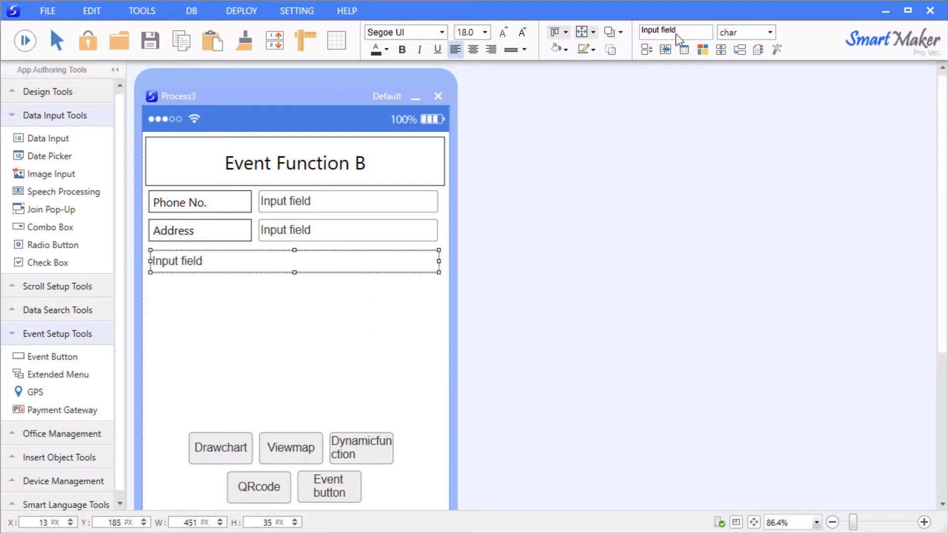
{"action": "double_click", "coordinate": [668, 30]}
{"action": "key", "text": "ctrl+a"}
{"action": "type", "text": "Q"}
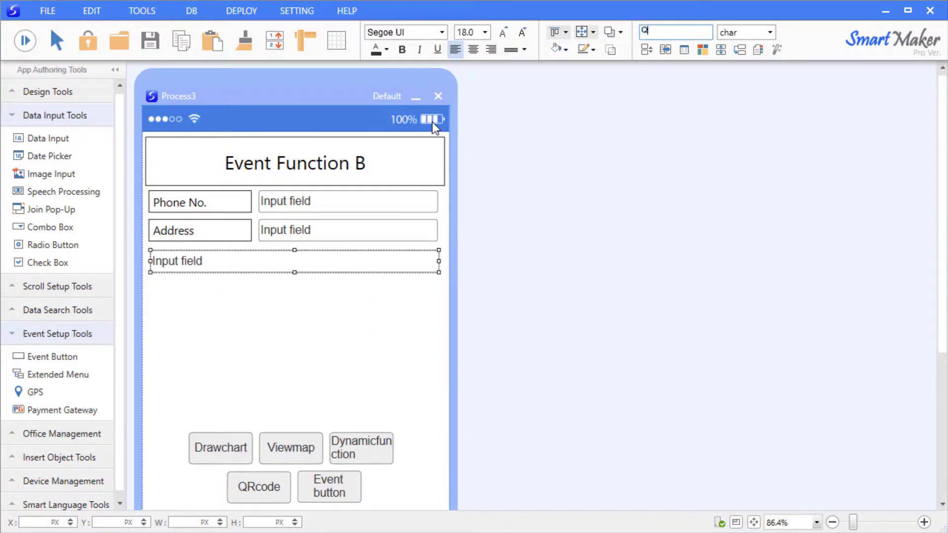
{"action": "type", "text": "Rcode"}
{"action": "left_click", "coordinate": [284, 370]}
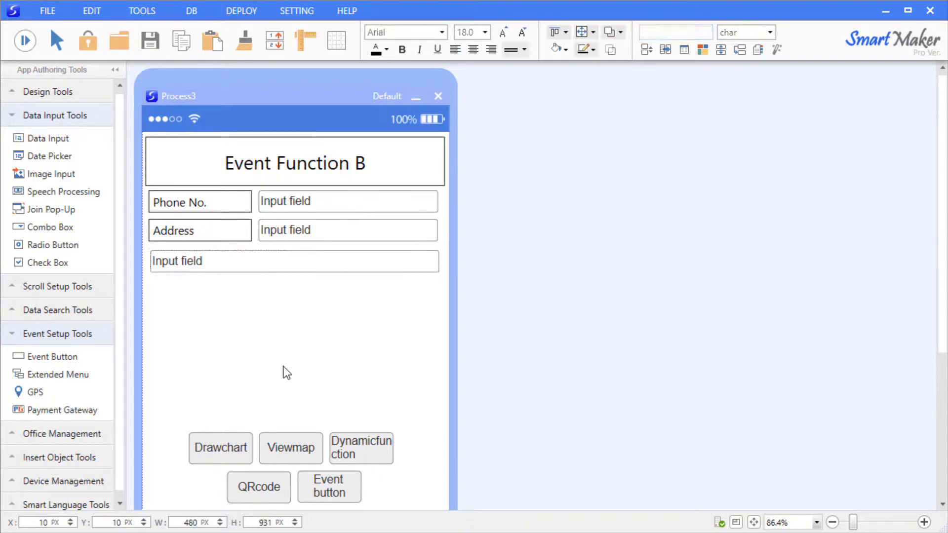
Step: Set the QRcode button's Reference ATOM to QRcode
{"action": "right_click", "coordinate": [252, 498]}
{"action": "left_click", "coordinate": [290, 510]}
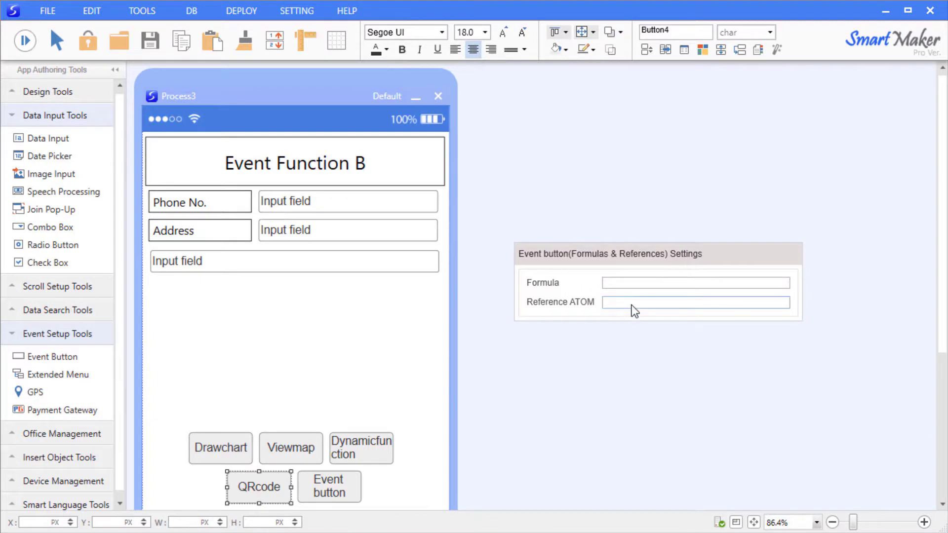
{"action": "left_click", "coordinate": [631, 305]}
{"action": "type", "text": "QR"}
{"action": "type", "text": "code"}
{"action": "key", "text": "Return"}
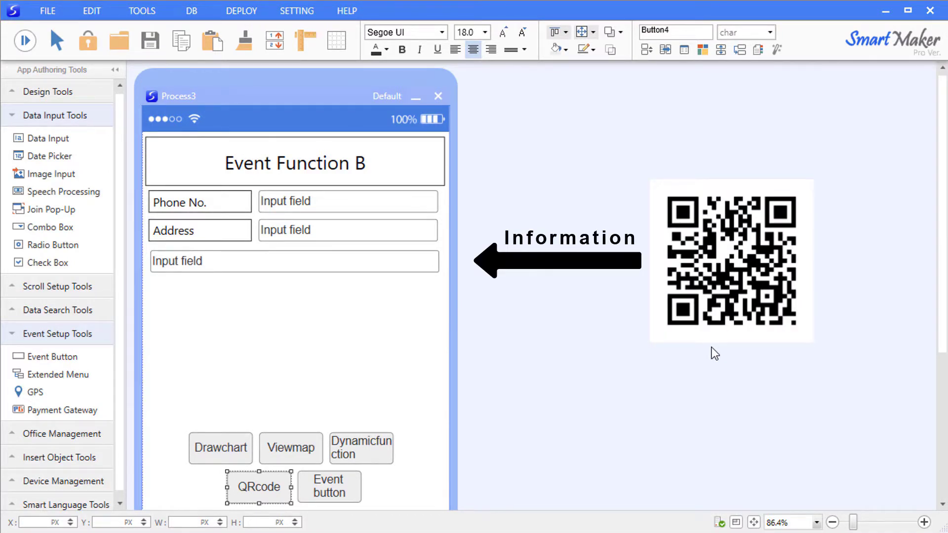
{"action": "right_click", "coordinate": [341, 491]}
Step: Set the last event button's Select event to Import Excel value in Style properties
{"action": "left_click", "coordinate": [390, 498]}
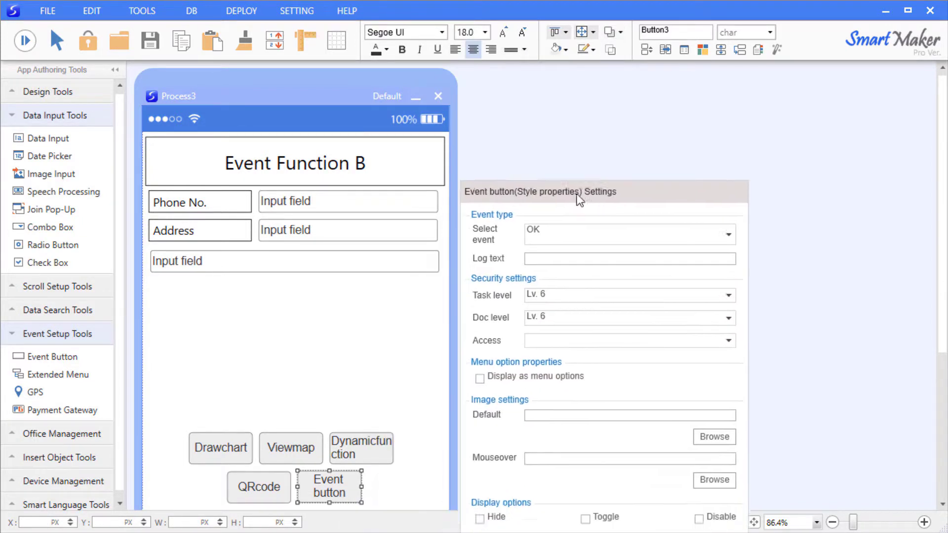
{"action": "left_click", "coordinate": [756, 163]}
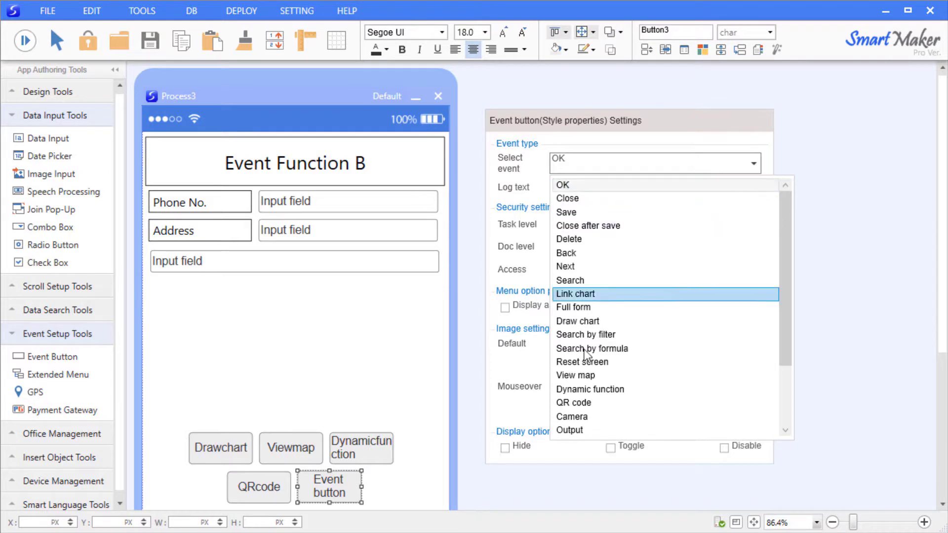
{"action": "scroll", "coordinate": [584, 424], "scroll_direction": "down", "scroll_amount": 1}
{"action": "scroll", "coordinate": [588, 427], "scroll_direction": "down", "scroll_amount": 1}
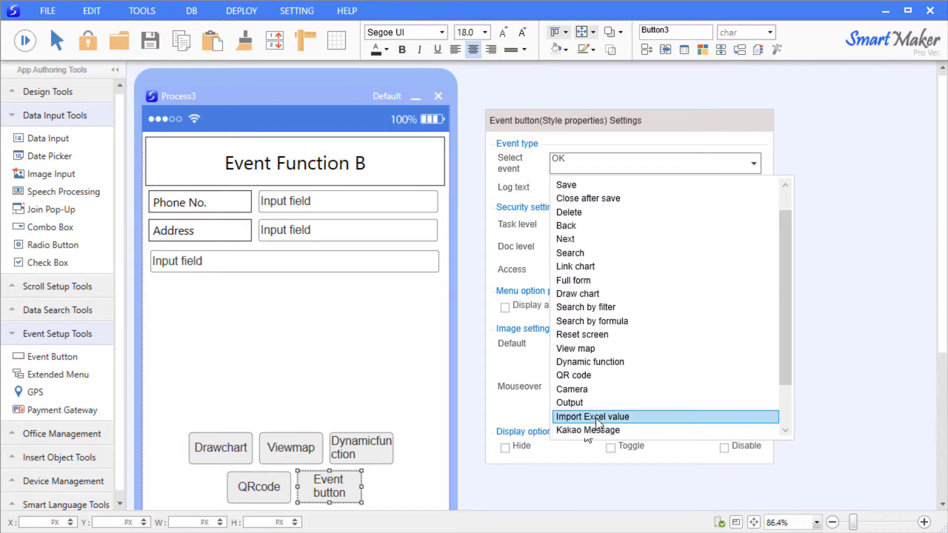
{"action": "left_click", "coordinate": [597, 419]}
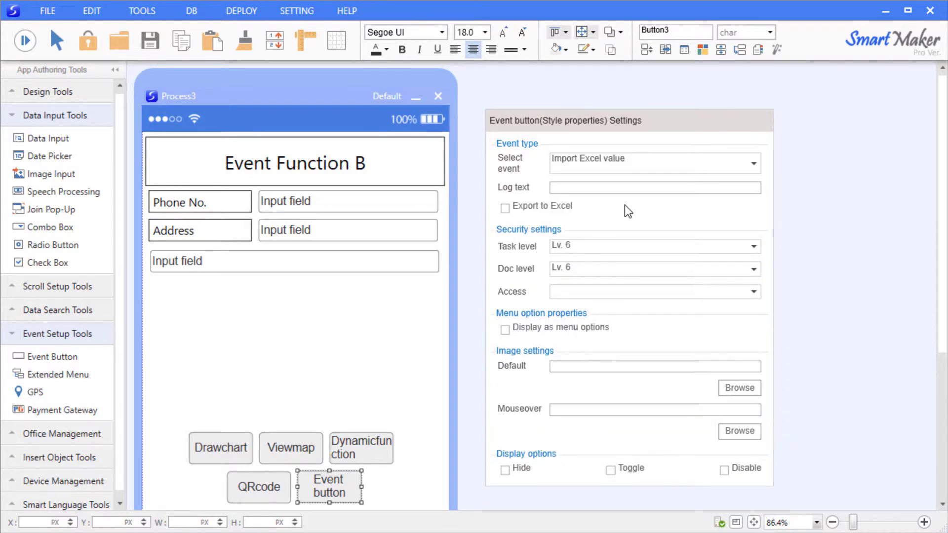